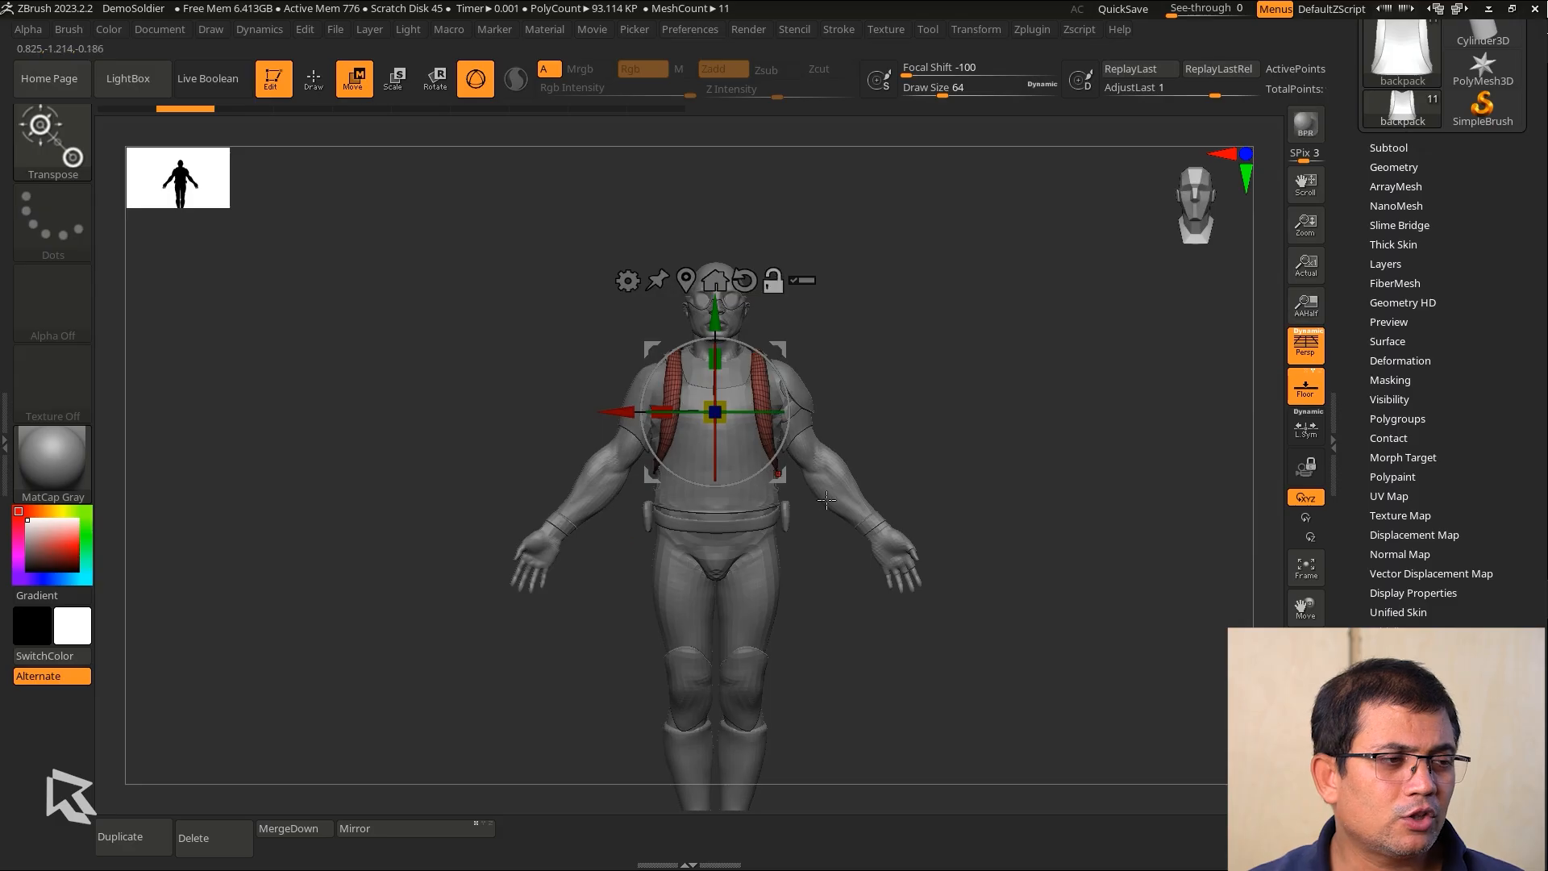
Reload the DemoSoldier.ZPR project and show the Move gizmo on the soldier's body.
left_click(860, 503, "alt")
left_click(137, 81)
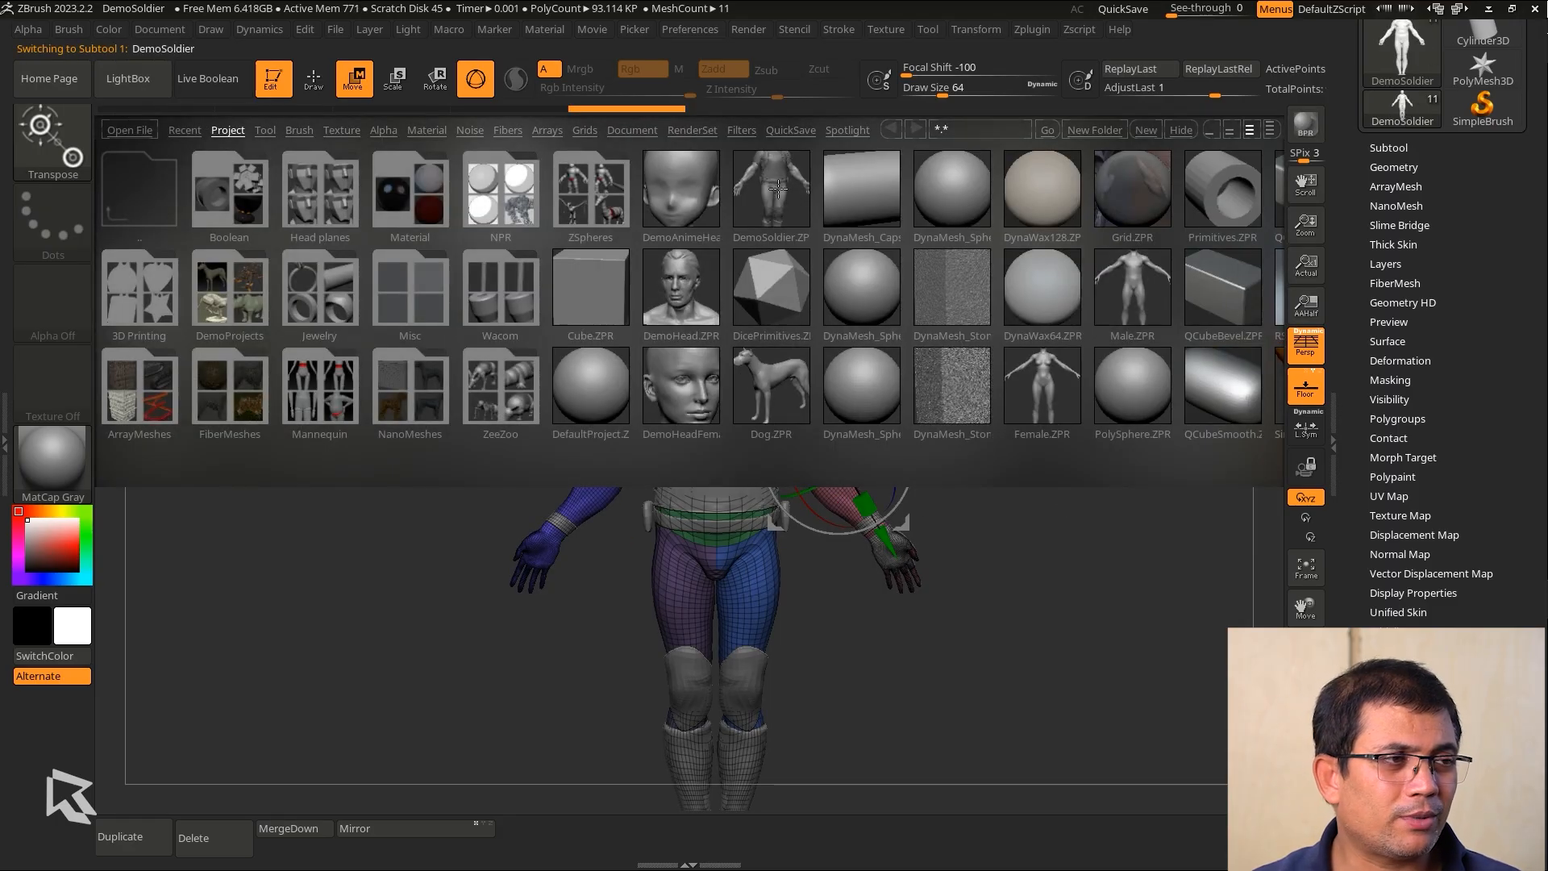
double_click(778, 187)
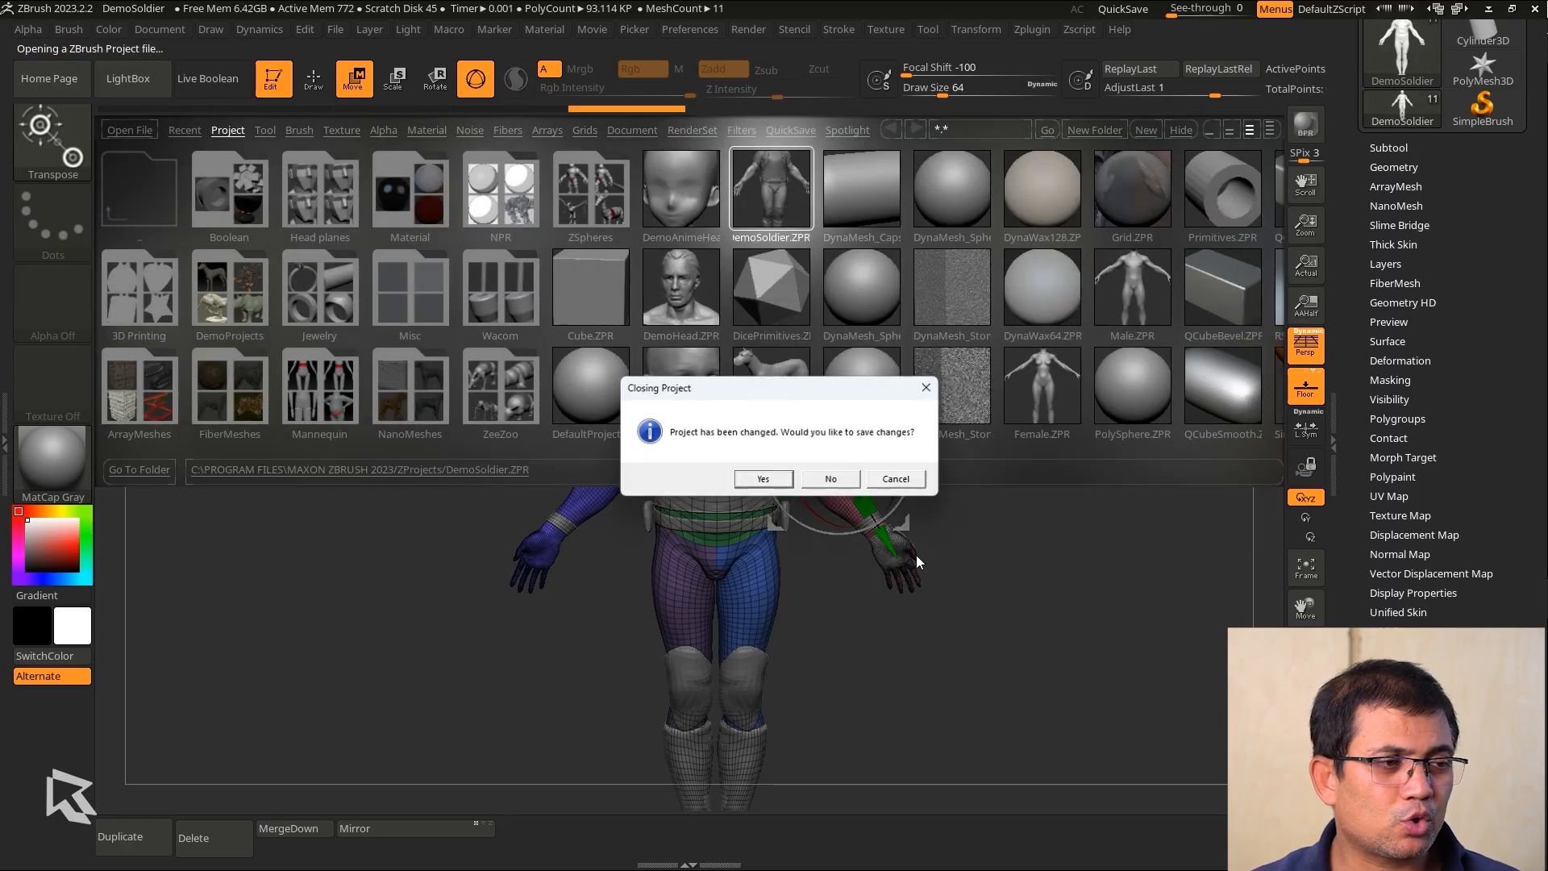
left_click(764, 479)
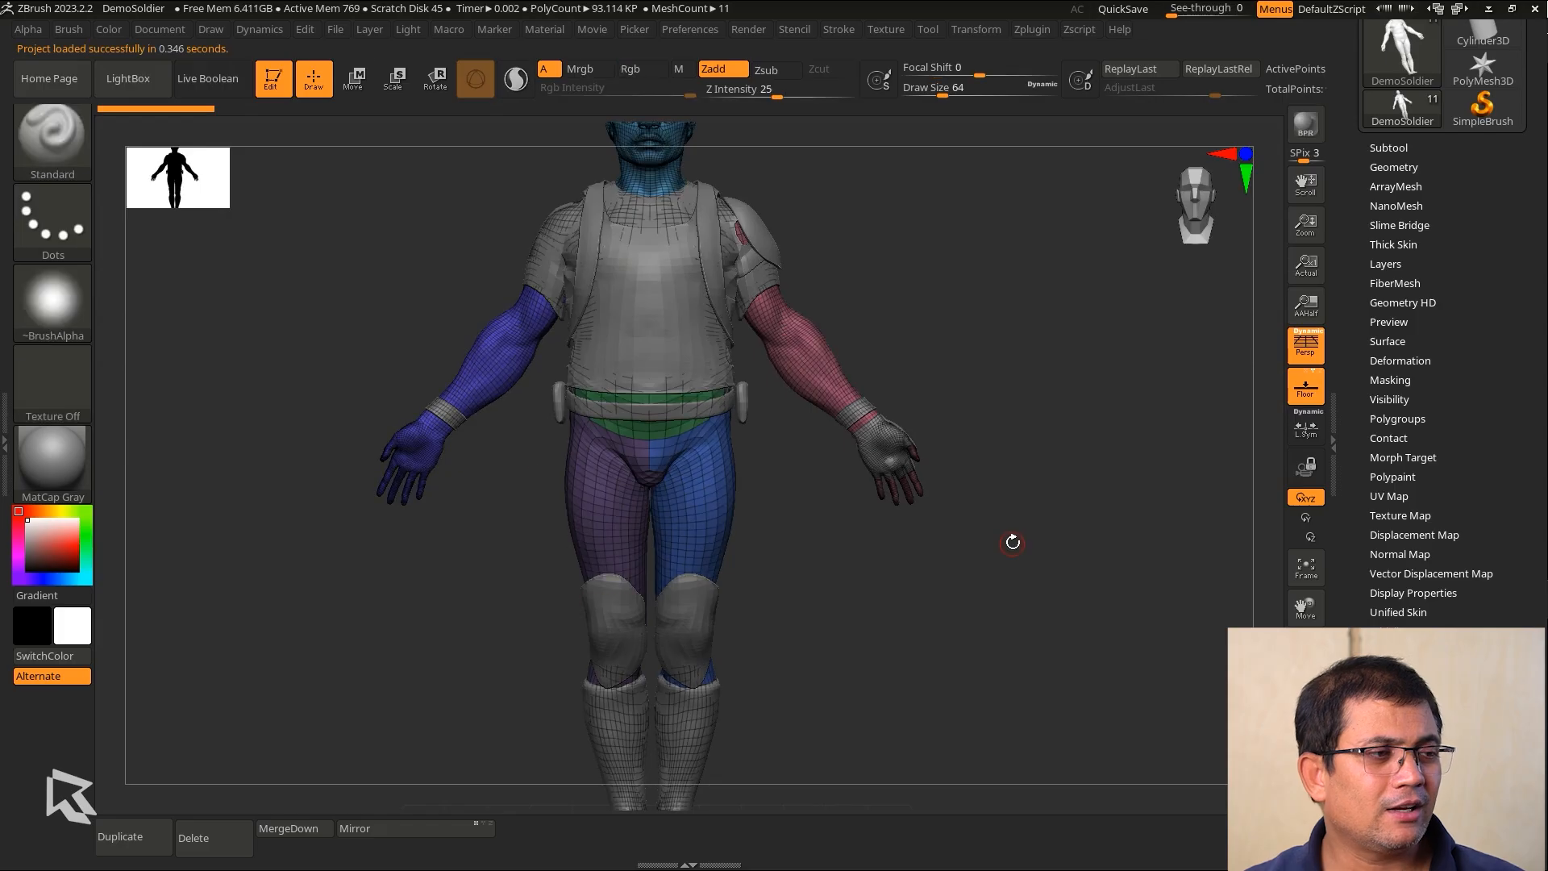
key("w")
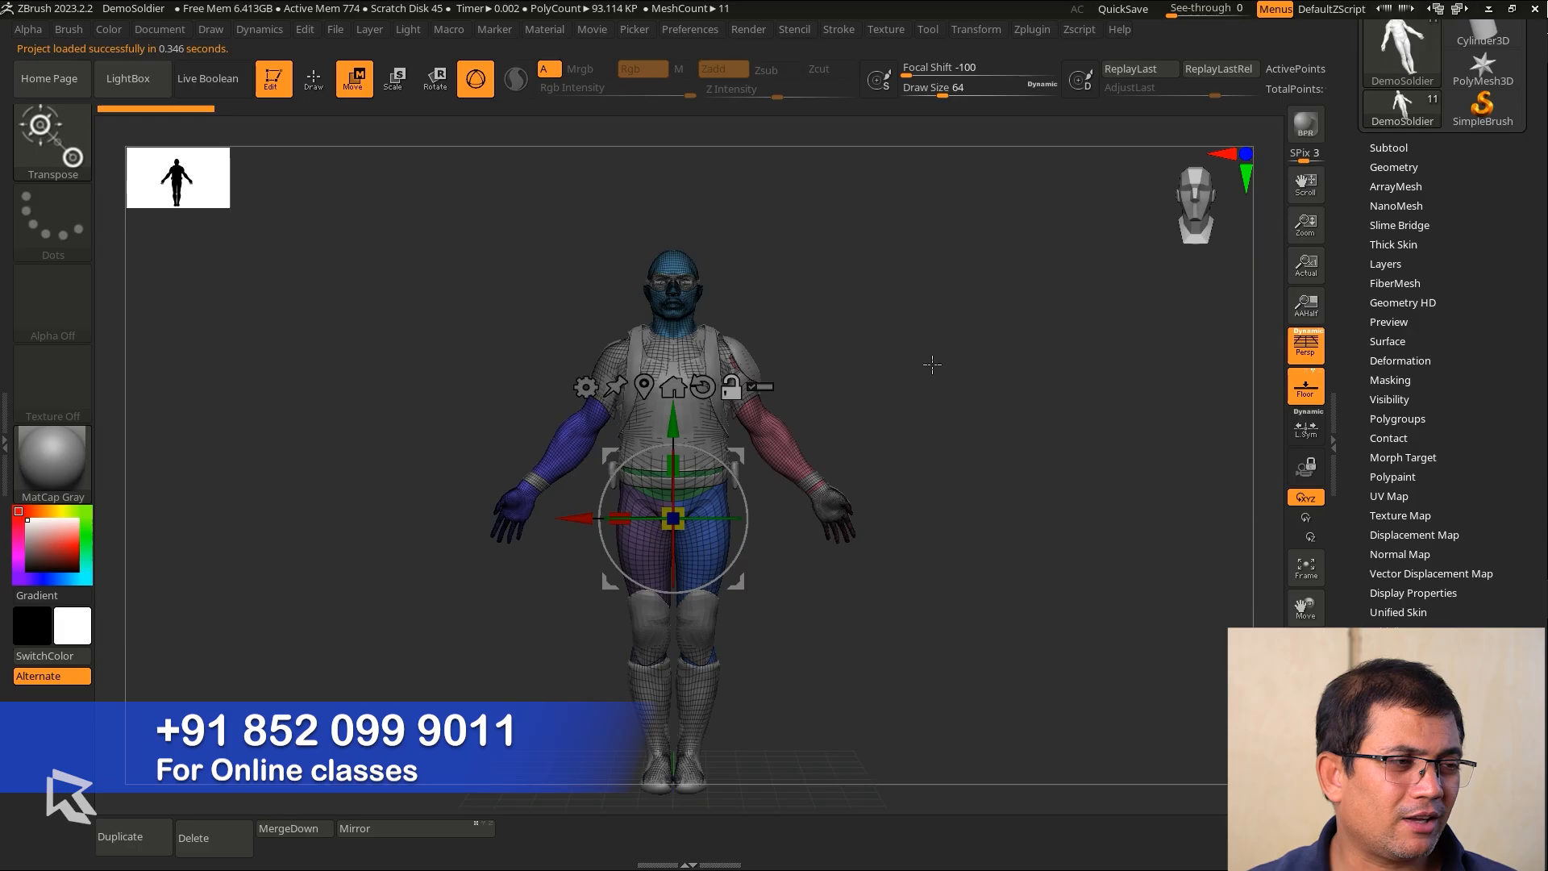
left_click_drag(1079, 487, 1082, 508, "alt")
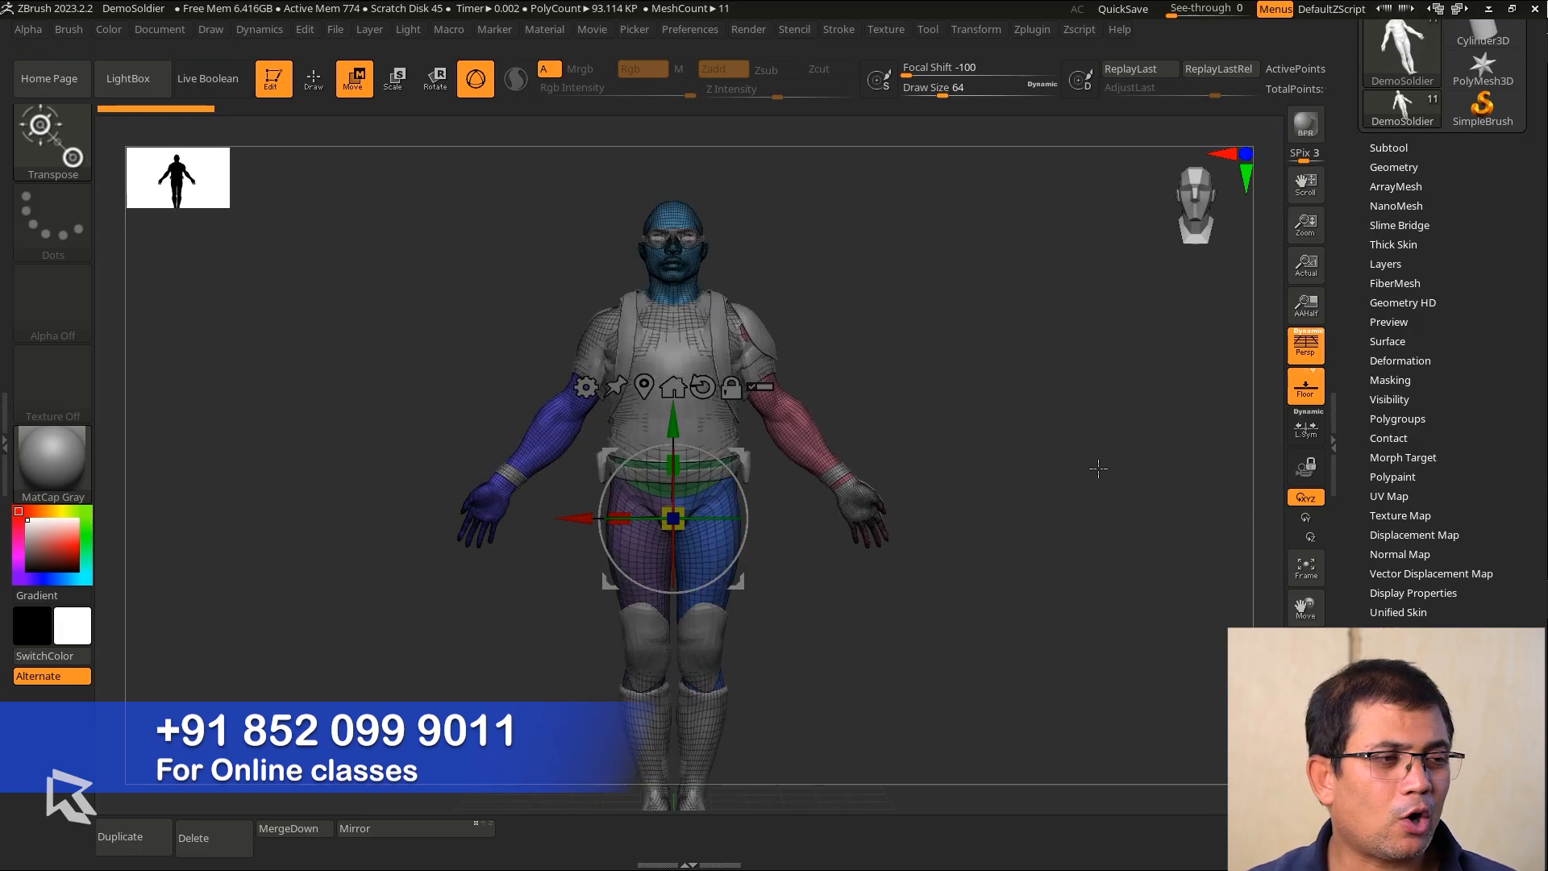
Unlock the gizmo and move it off the body into the empty space above the soldier's left hand.
left_click_drag(741, 456, 1069, 337)
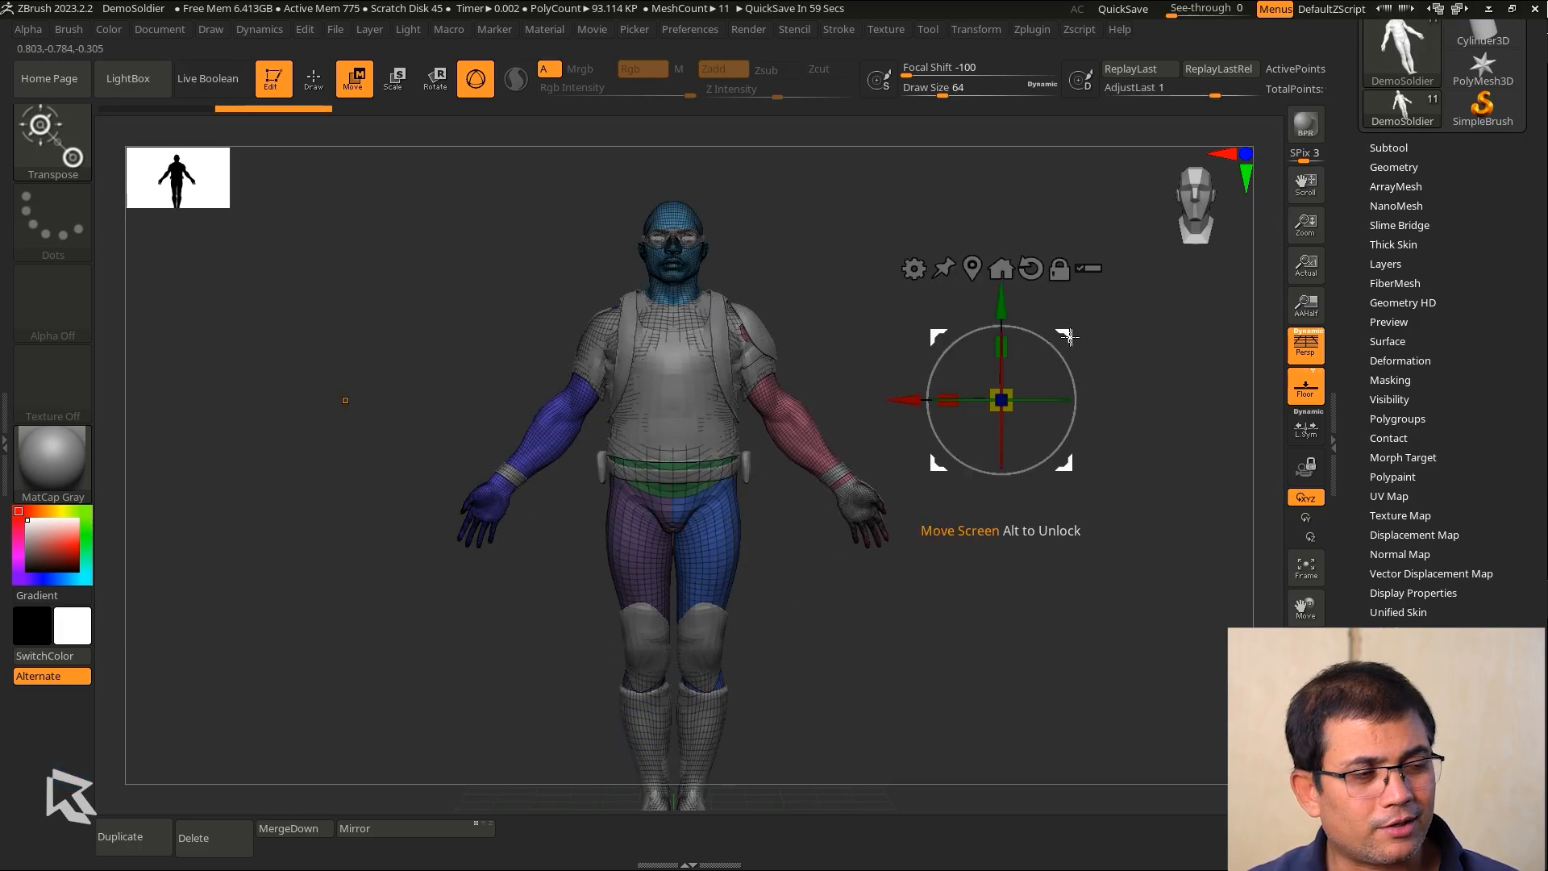
key("ctrl+z")
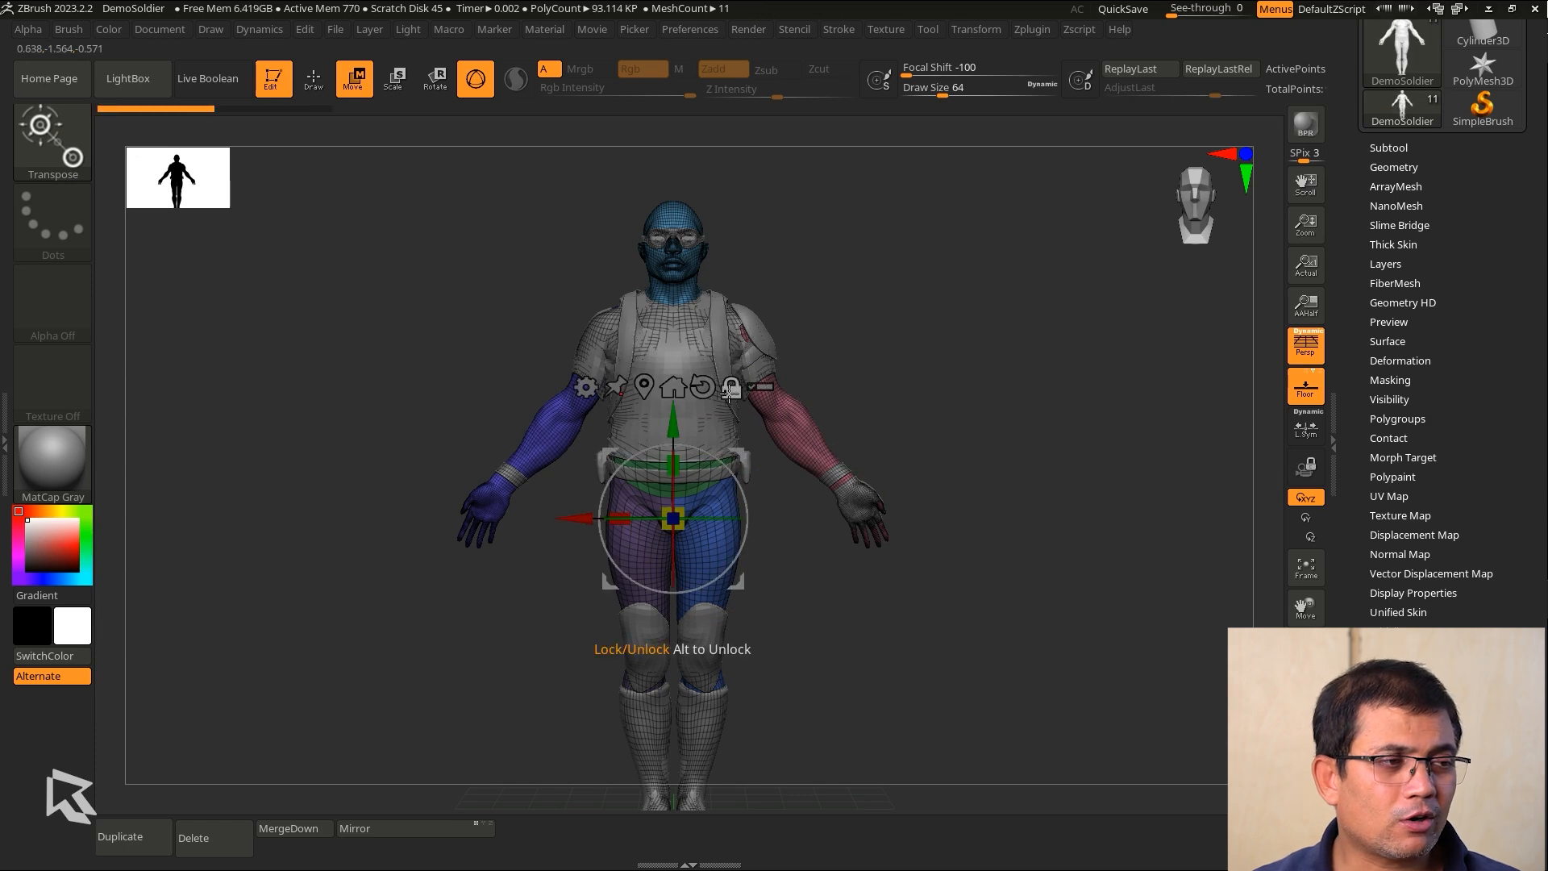
left_click(728, 394)
left_click_drag(737, 455, 1010, 345)
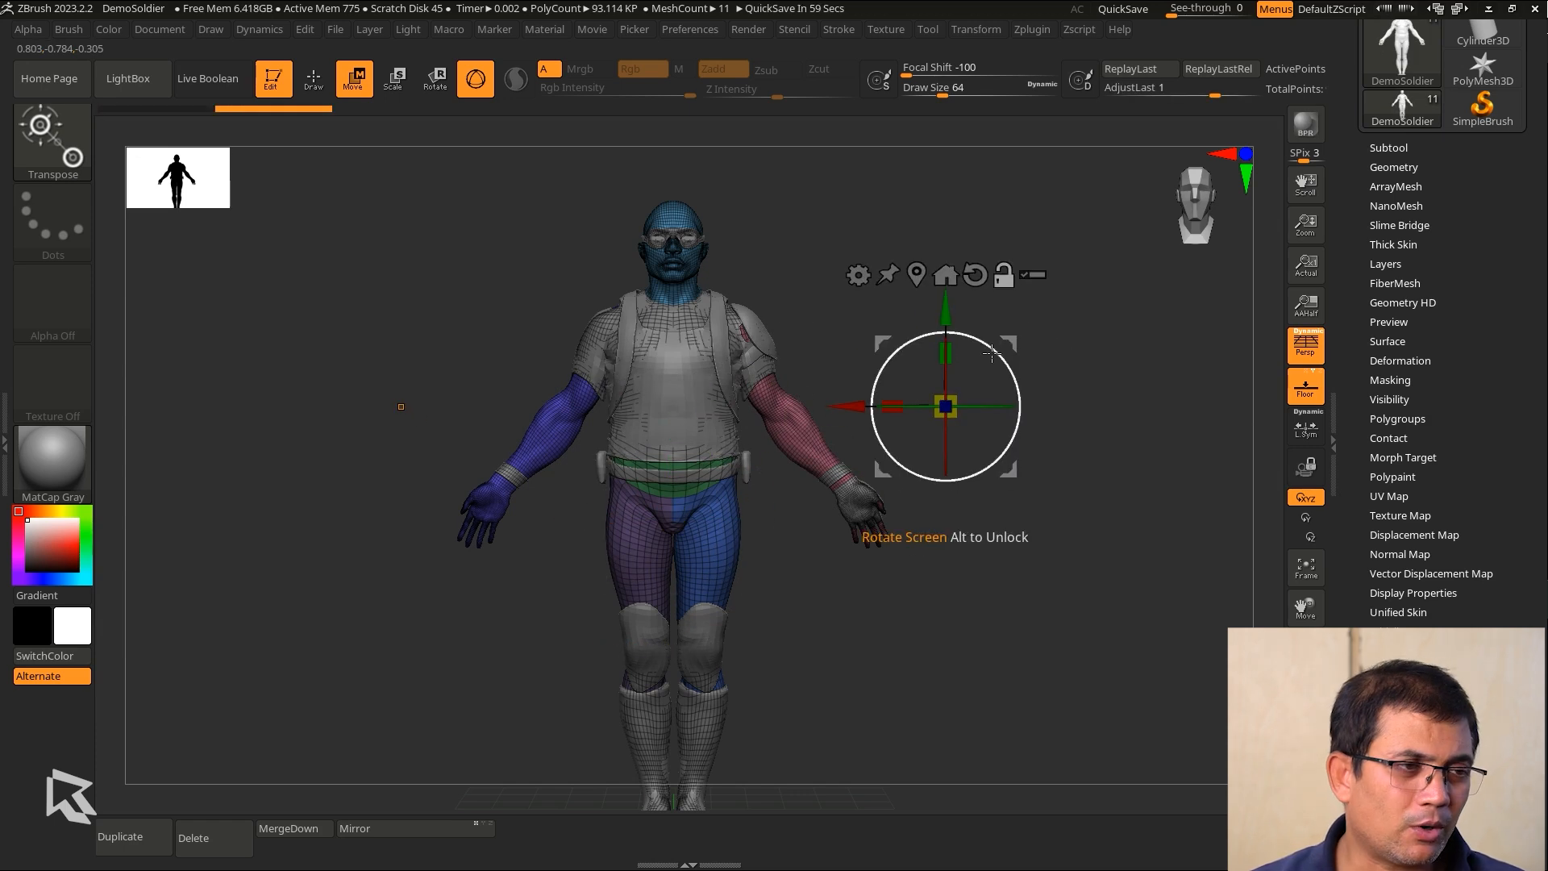
Rotate the unlocked gizmo to a tilted orientation without turning the body.
left_click_drag(1101, 394, 1107, 411)
left_click_drag(901, 355, 990, 466)
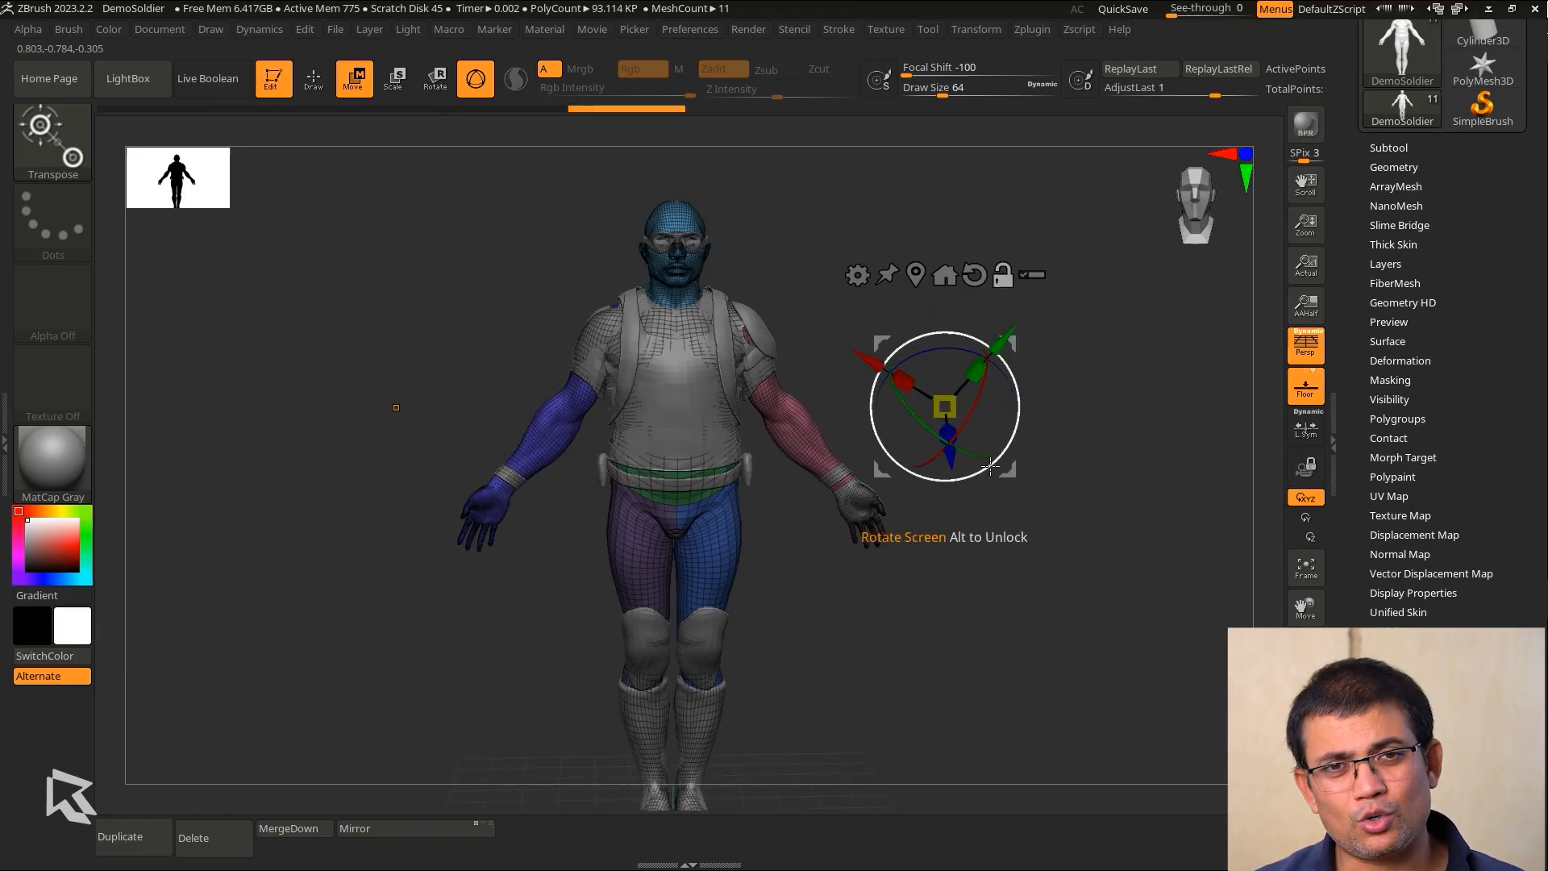
left_click_drag(1139, 457, 1113, 441)
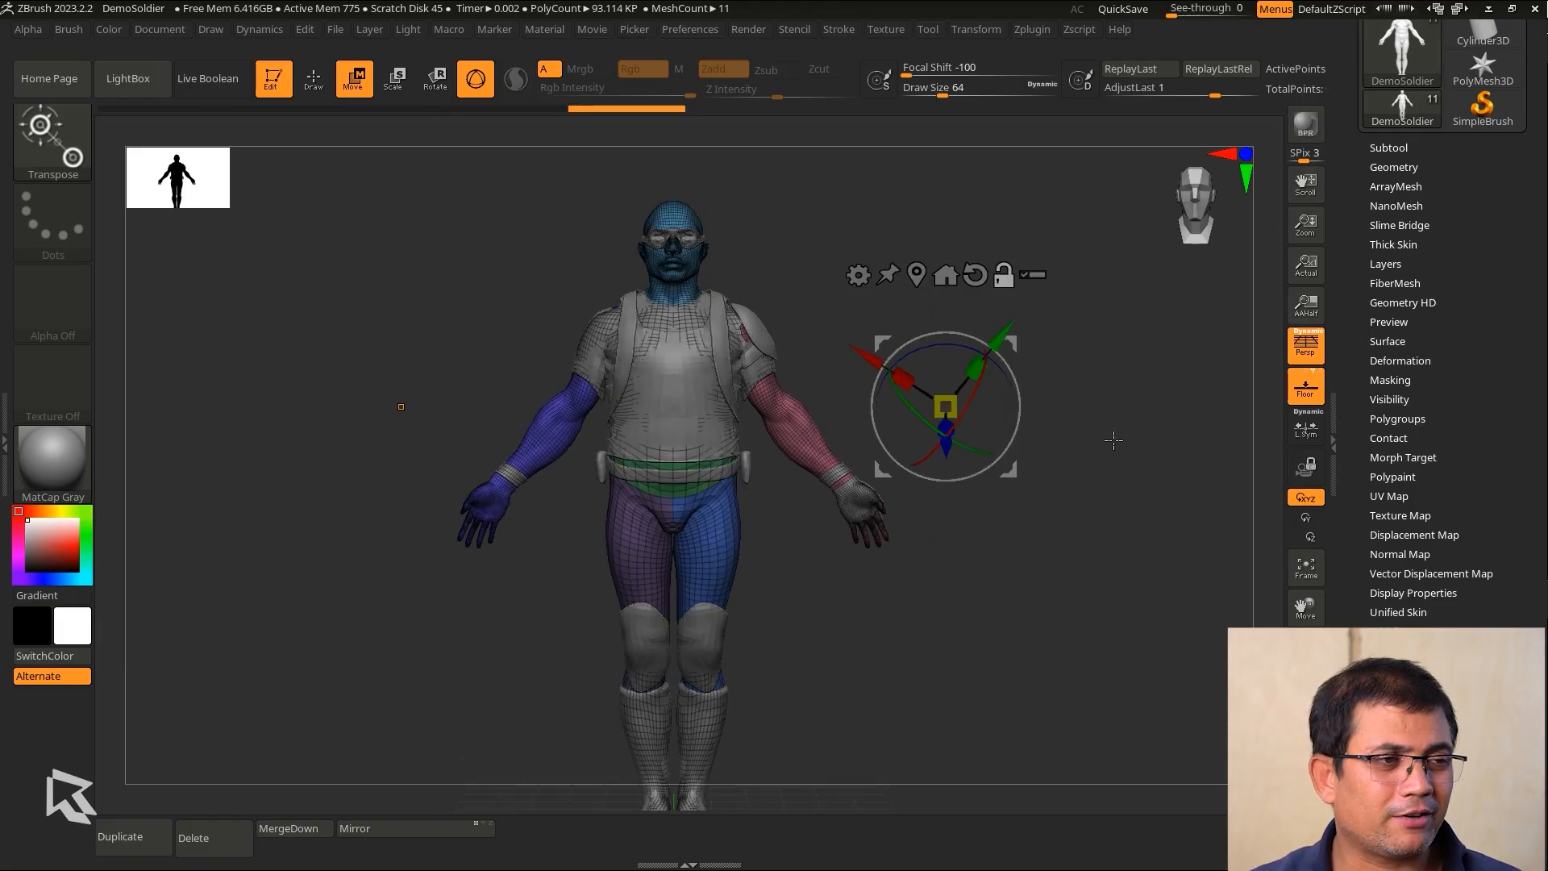
Lock the gizmo, try Go To Axis so the body moves along with it, and undo the move.
left_click(1005, 277)
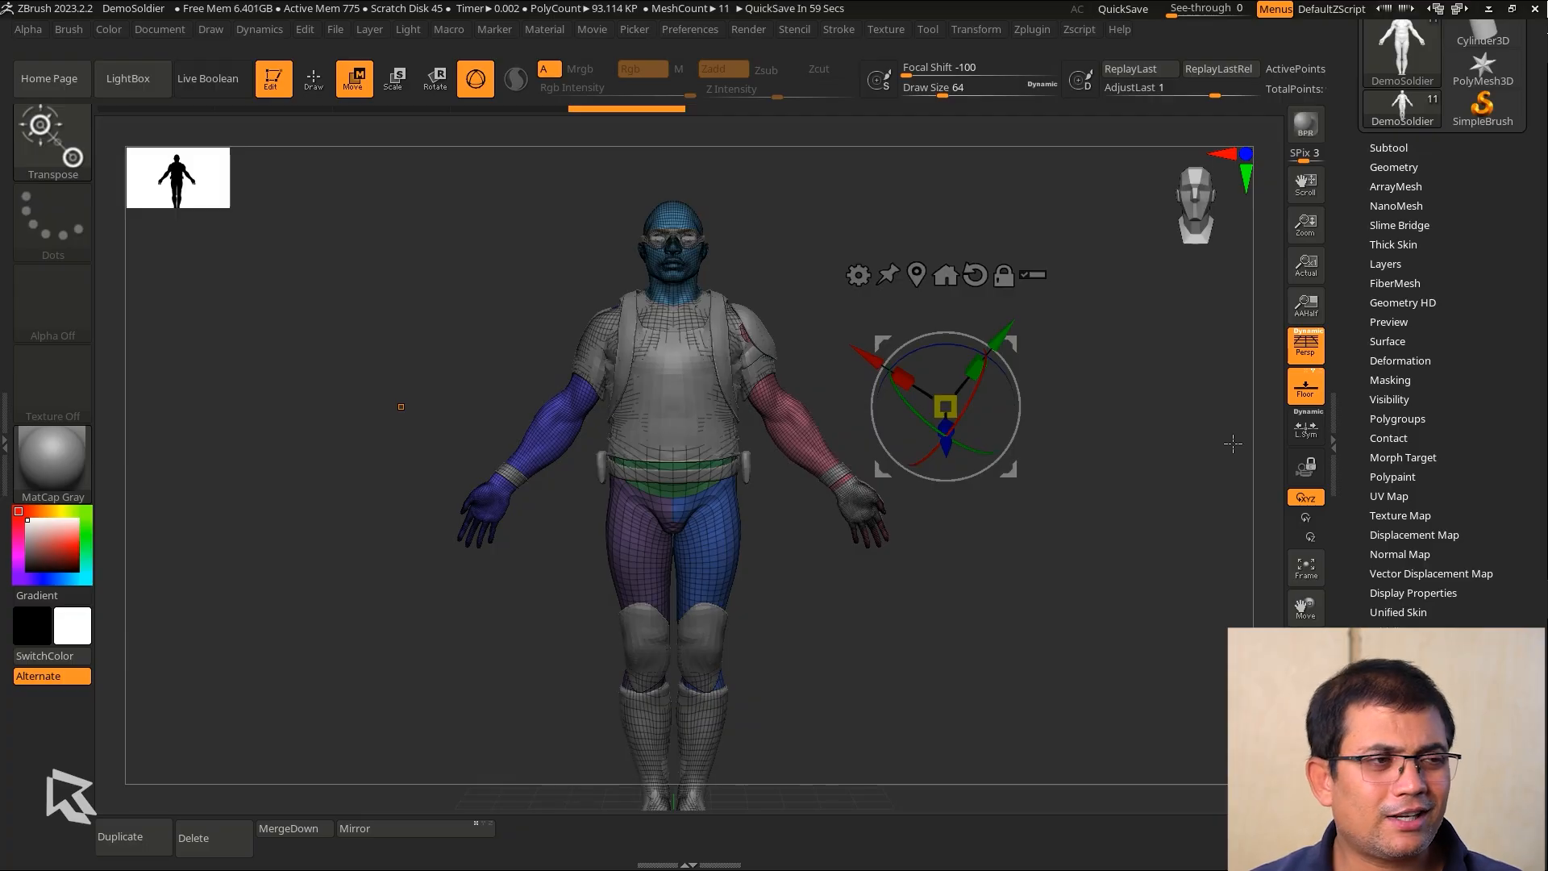
left_click(944, 279)
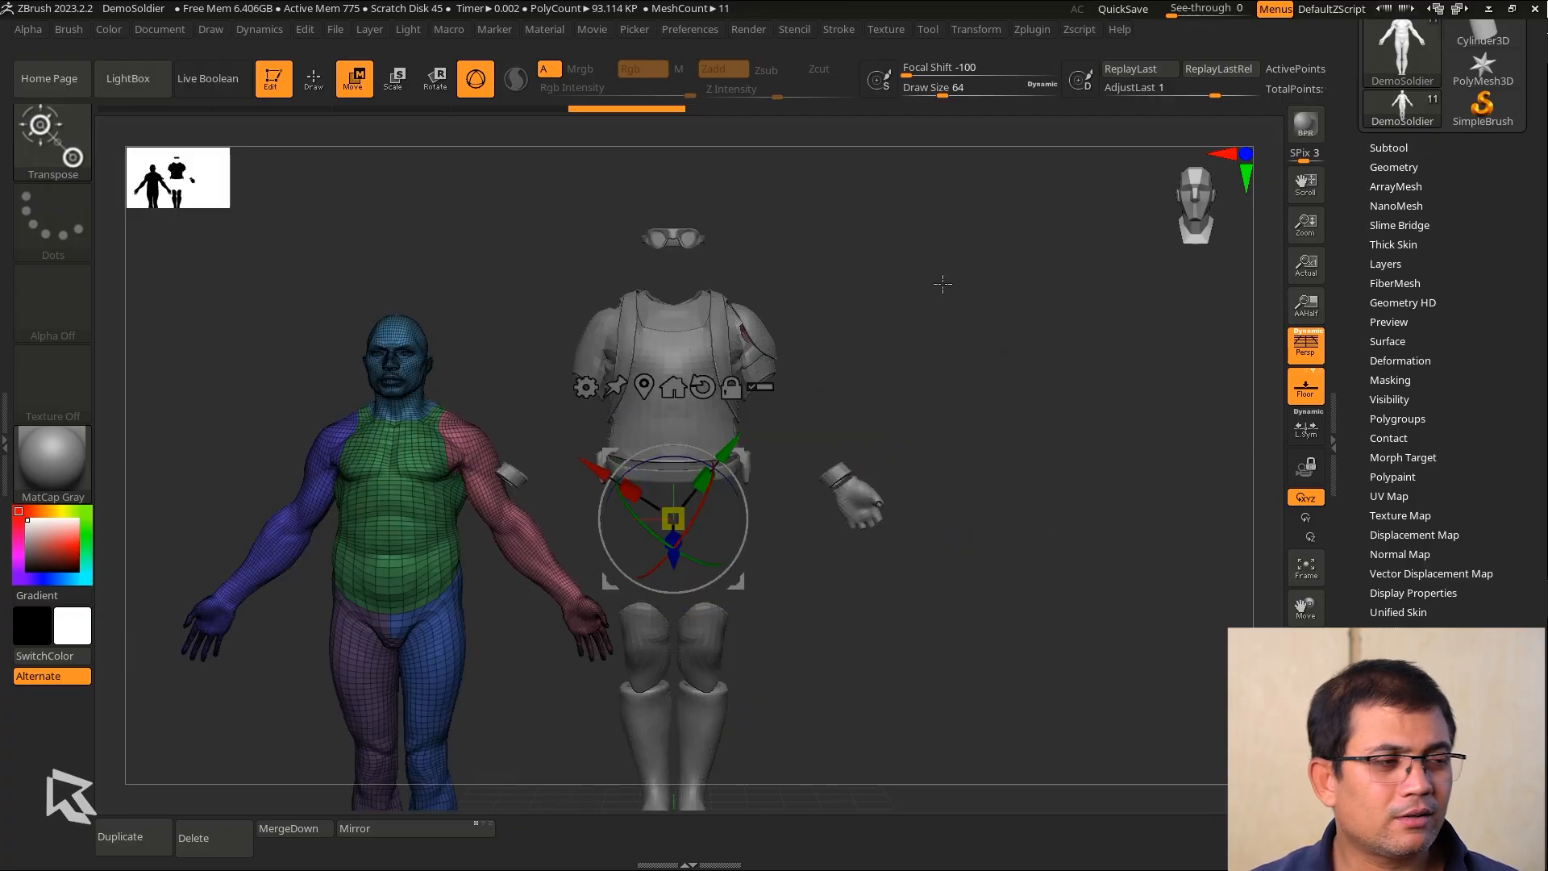
key("ctrl+z")
Toggle the gizmo's lock to unlocked, try Go To Axis, and undo it.
left_click(1002, 275)
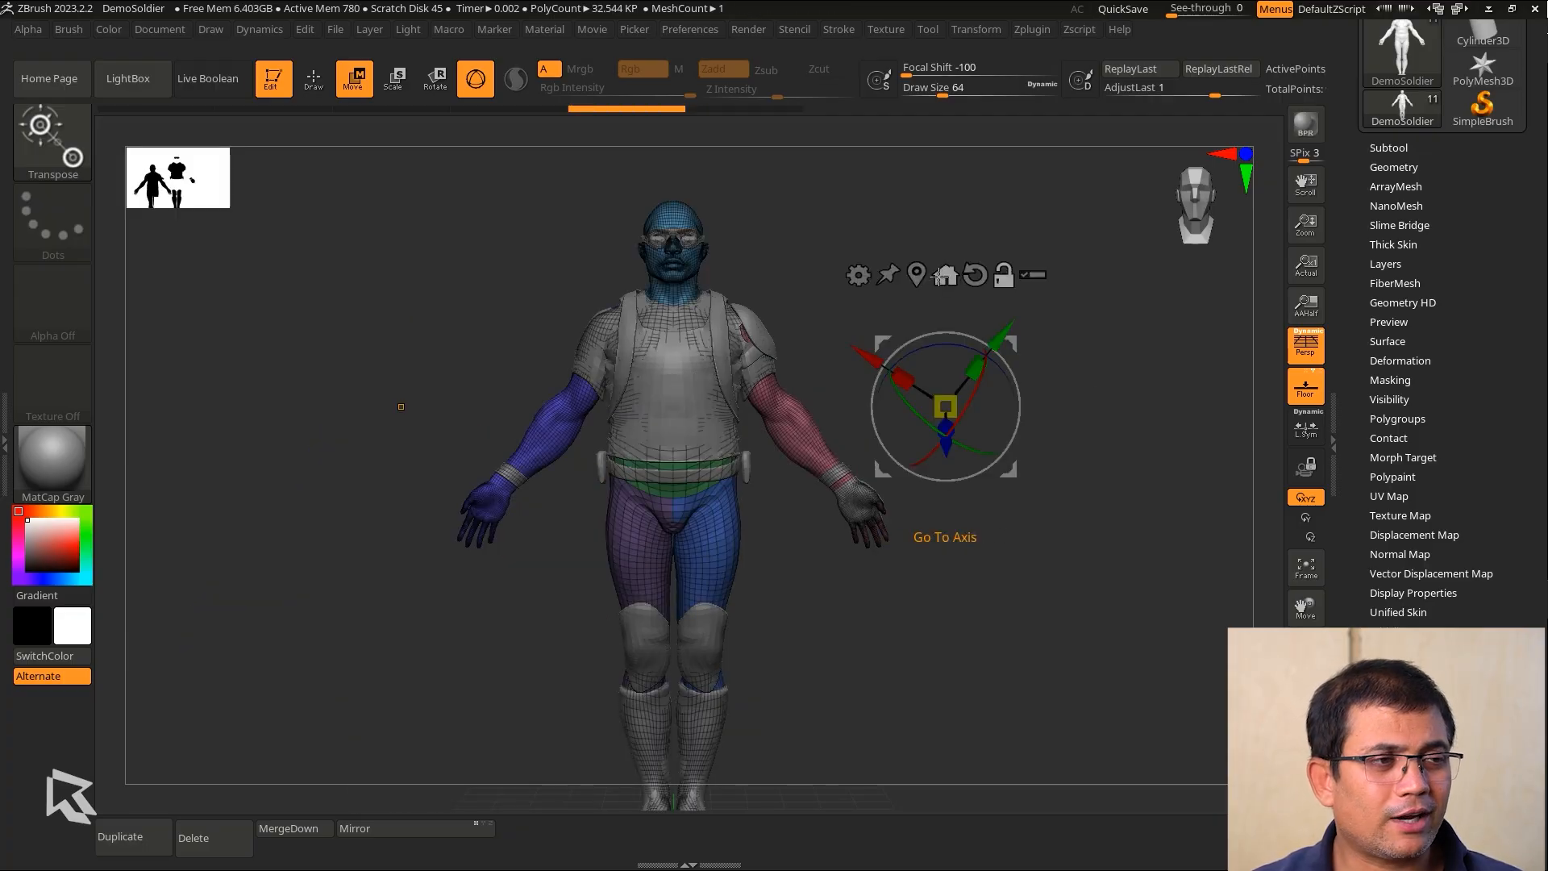
left_click(945, 274)
key("ctrl+z")
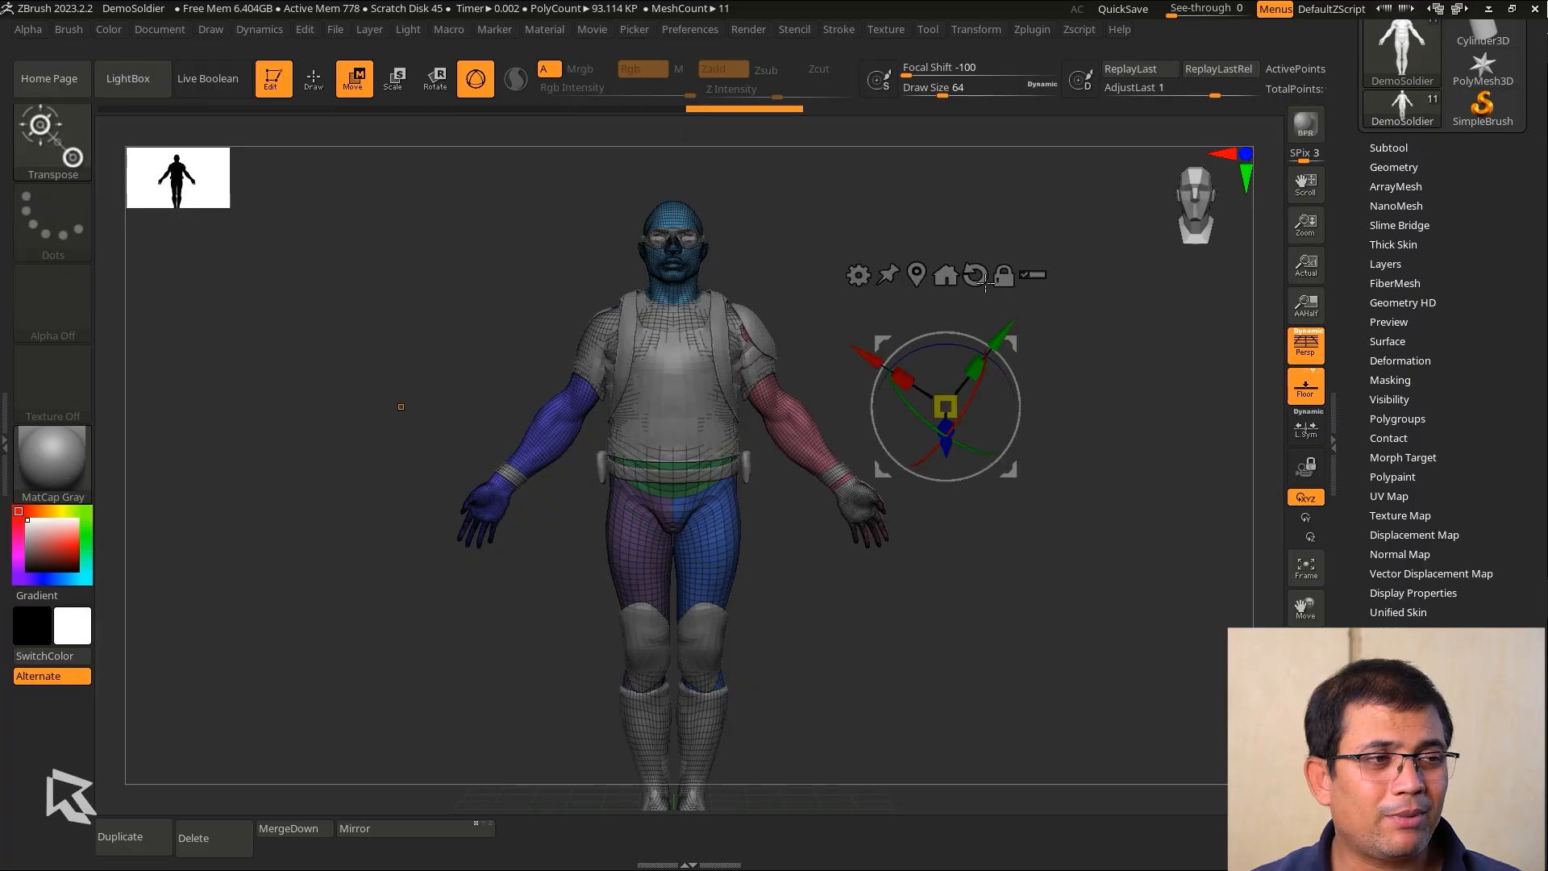
Toggle the gizmo's lock again, try Go To Axis with the body attached, and undo the shift.
left_click(1002, 275)
left_click(947, 280)
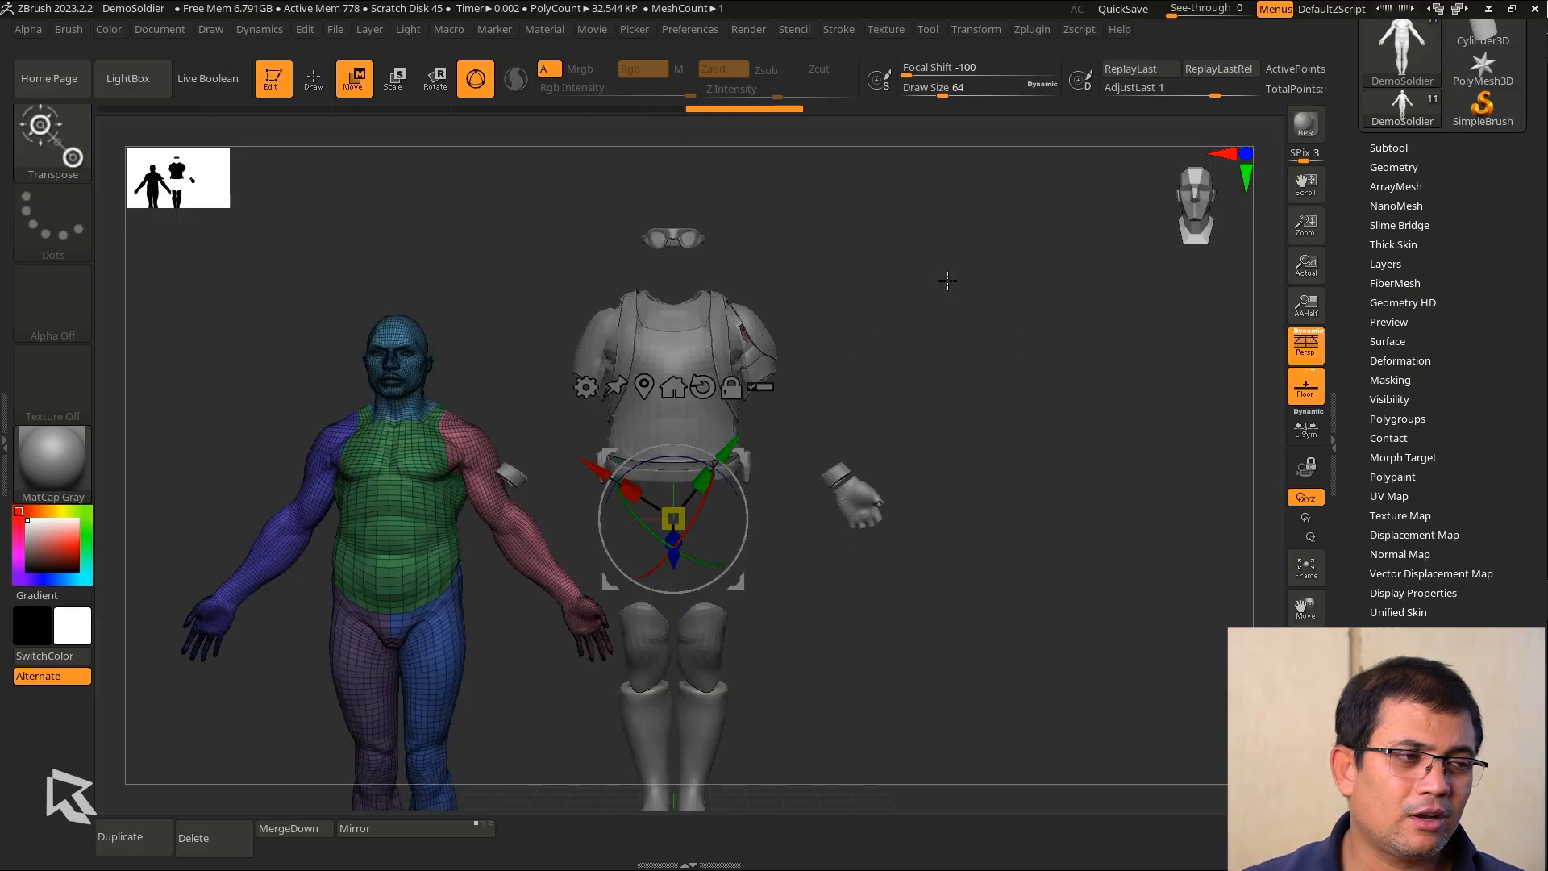
key("ctrl+z")
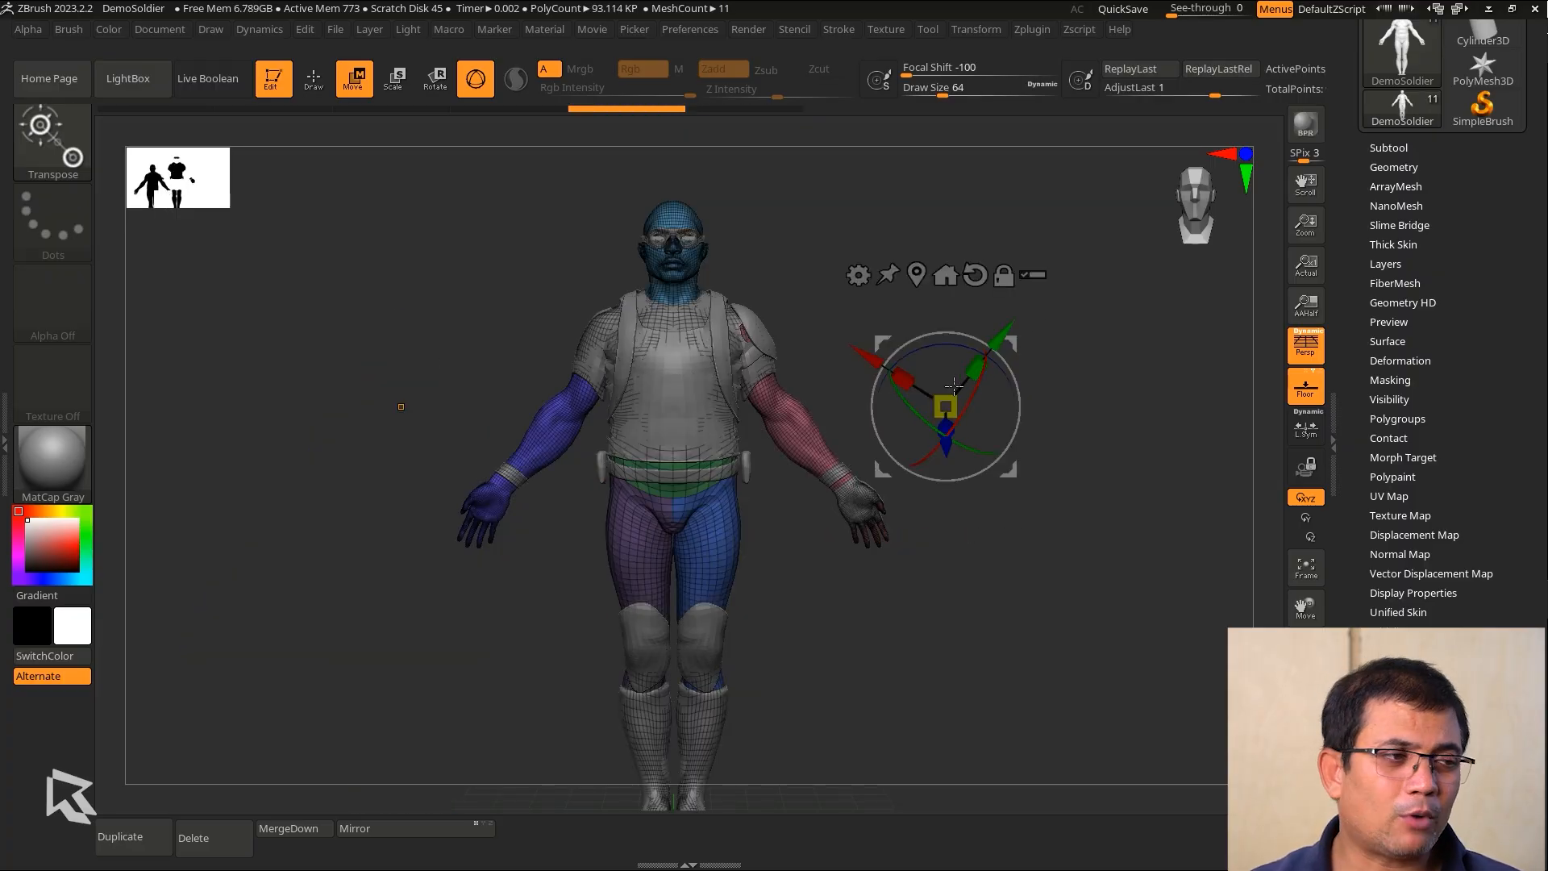
Send the unlocked gizmo alone back to the soldier's centre with Go To Axis, keeping the body in place.
left_click(946, 274)
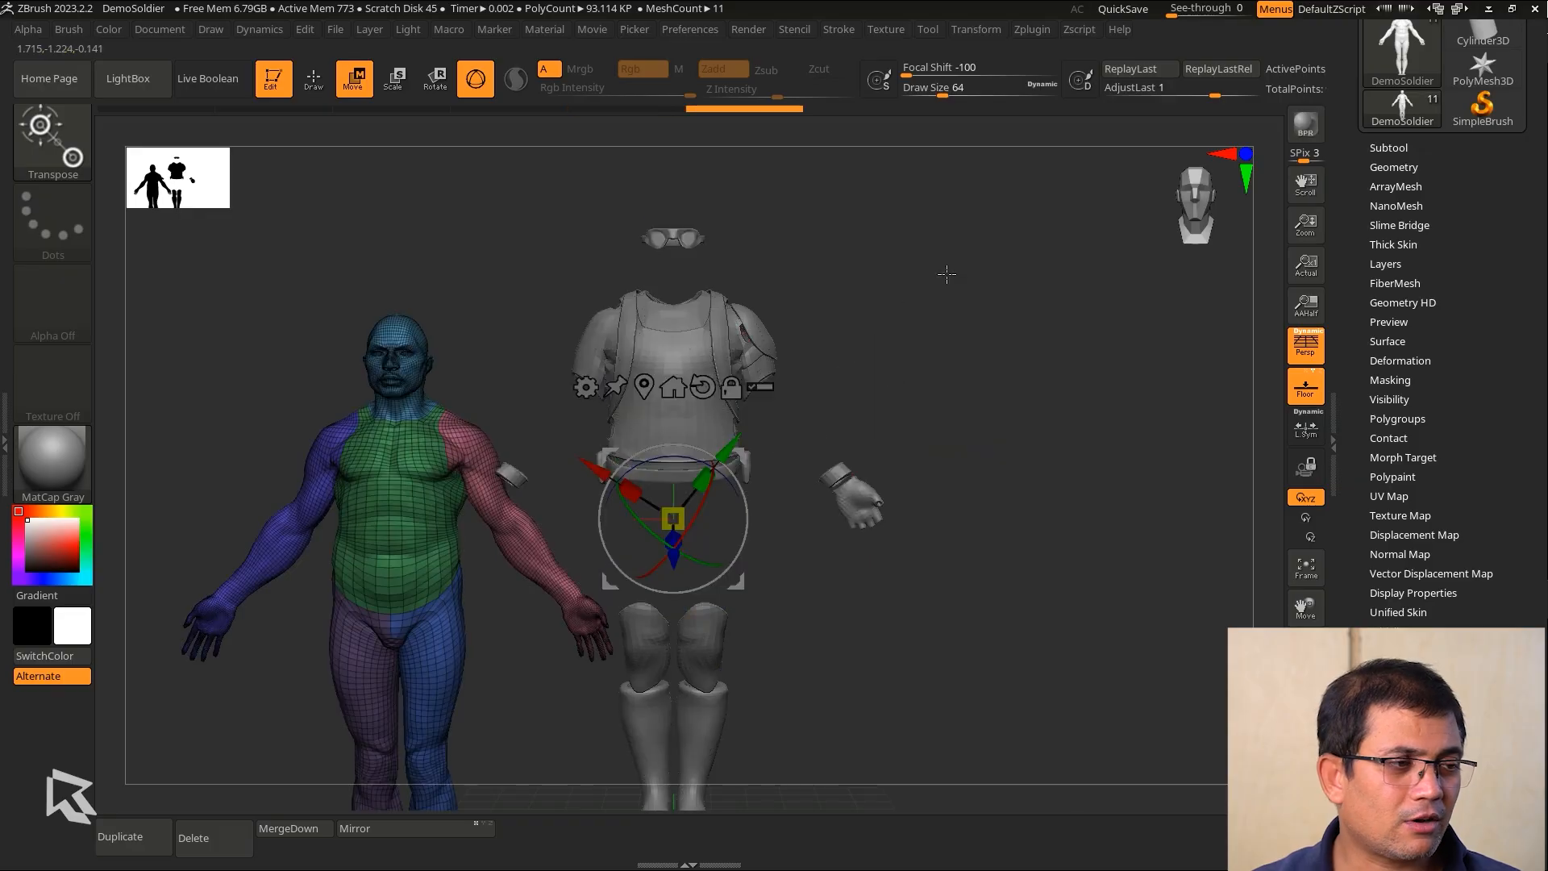
key("ctrl+z")
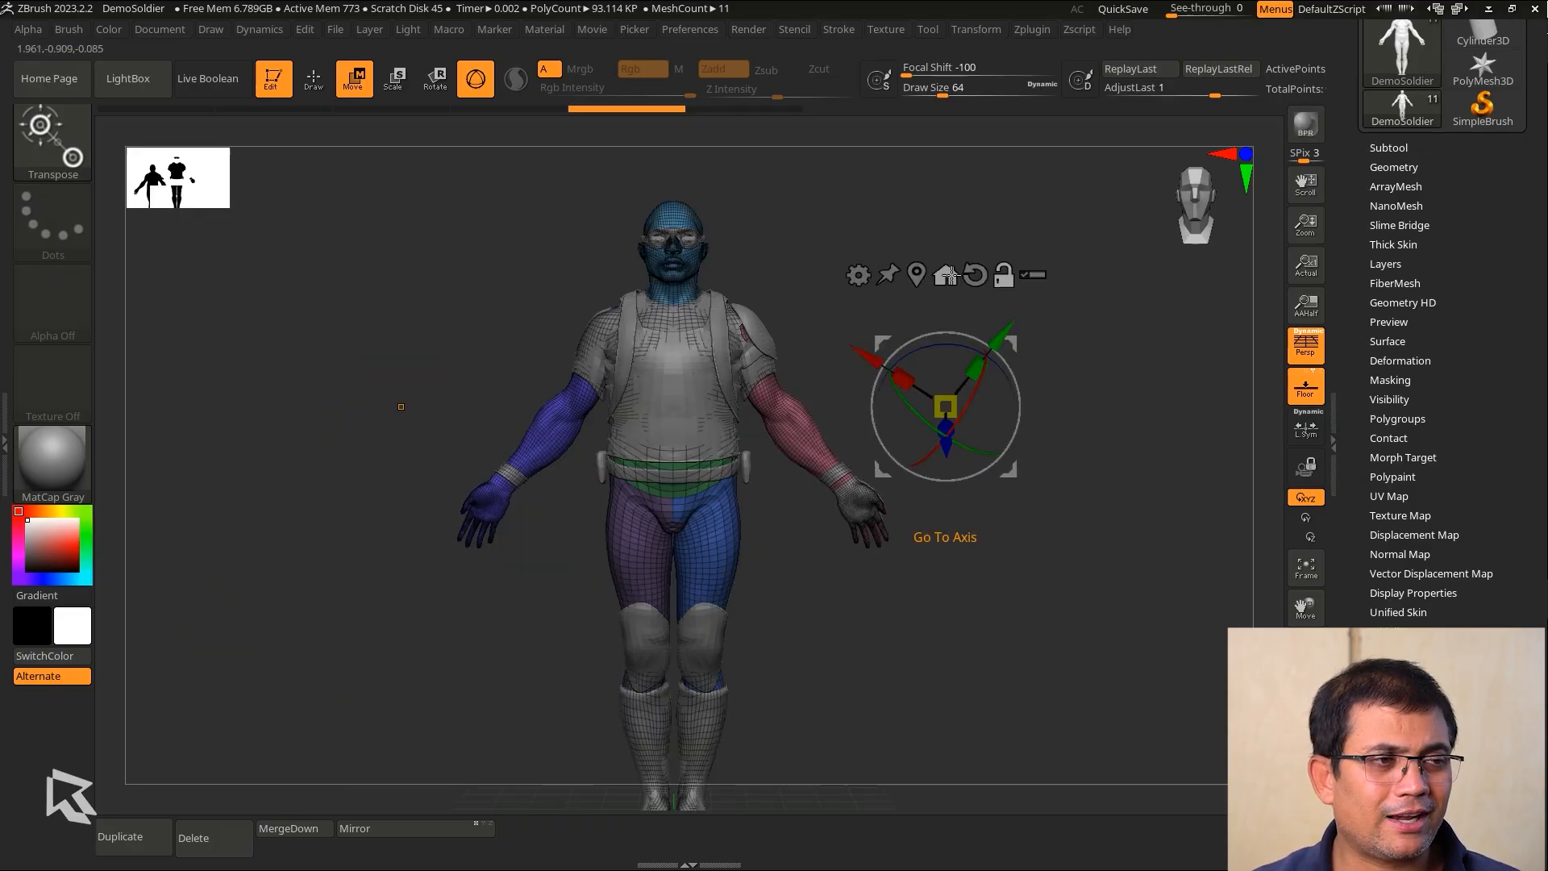
left_click(946, 275)
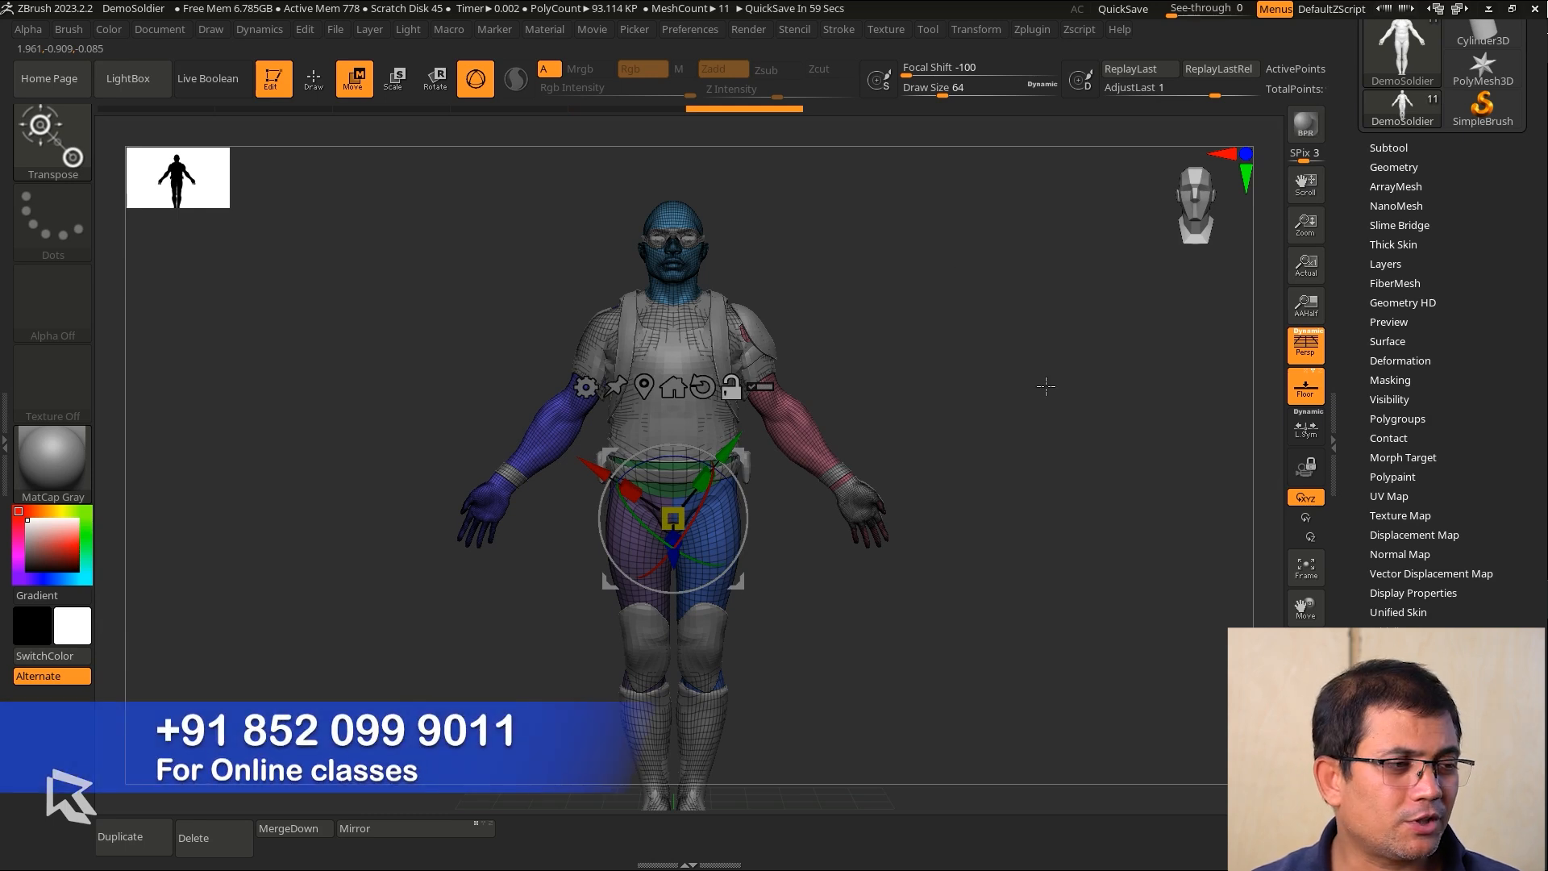
Try Reset Orientation with the gizmo locked to the body, and undo the body's rotation.
left_click_drag(1055, 367, 906, 328, "alt")
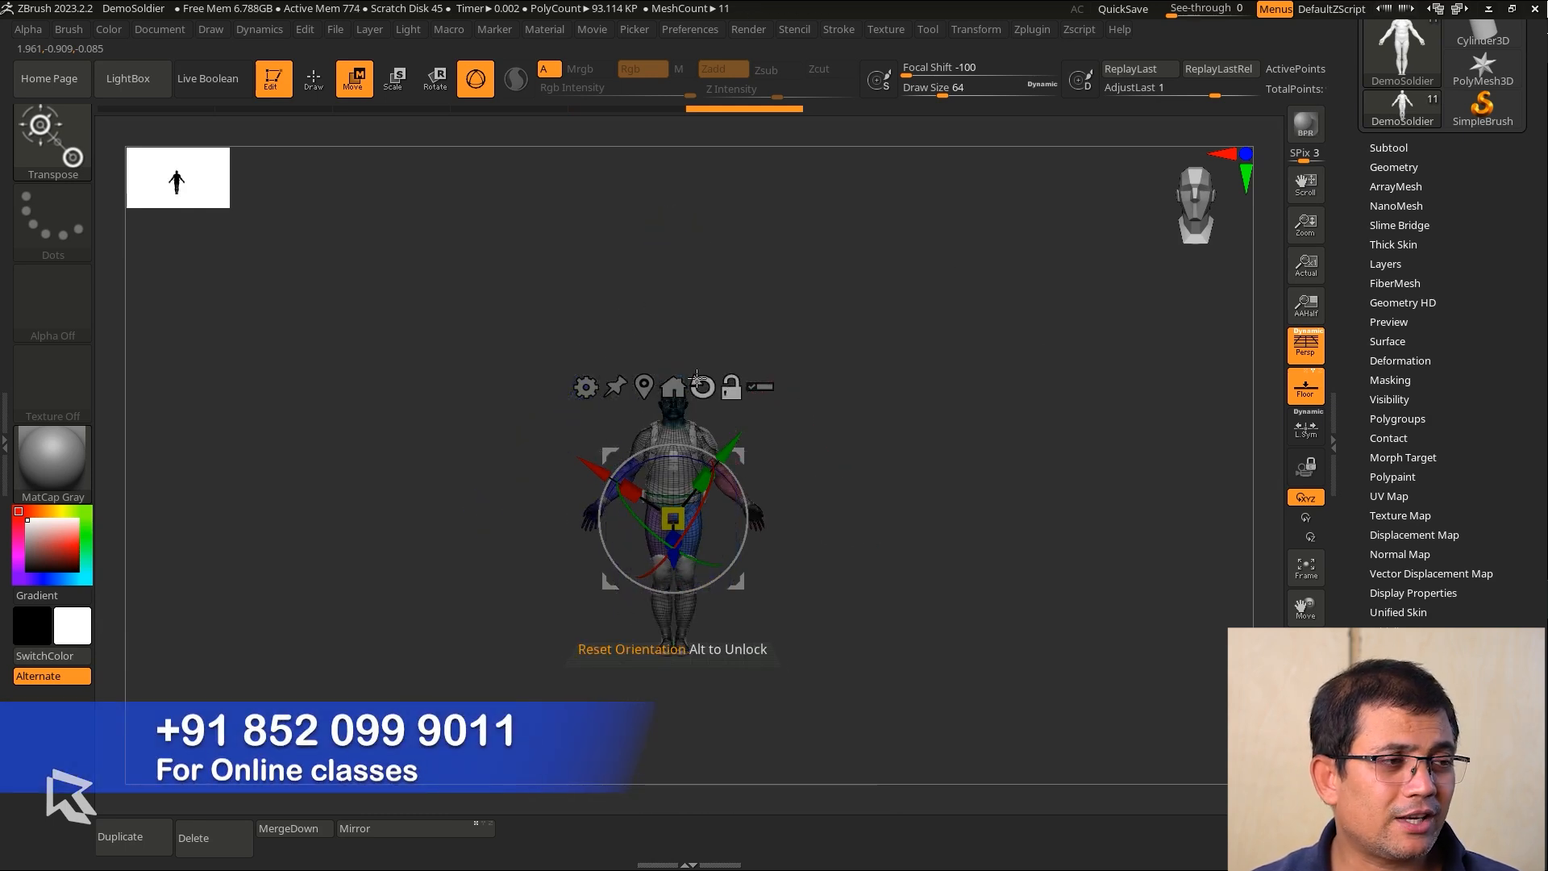
left_click(703, 384)
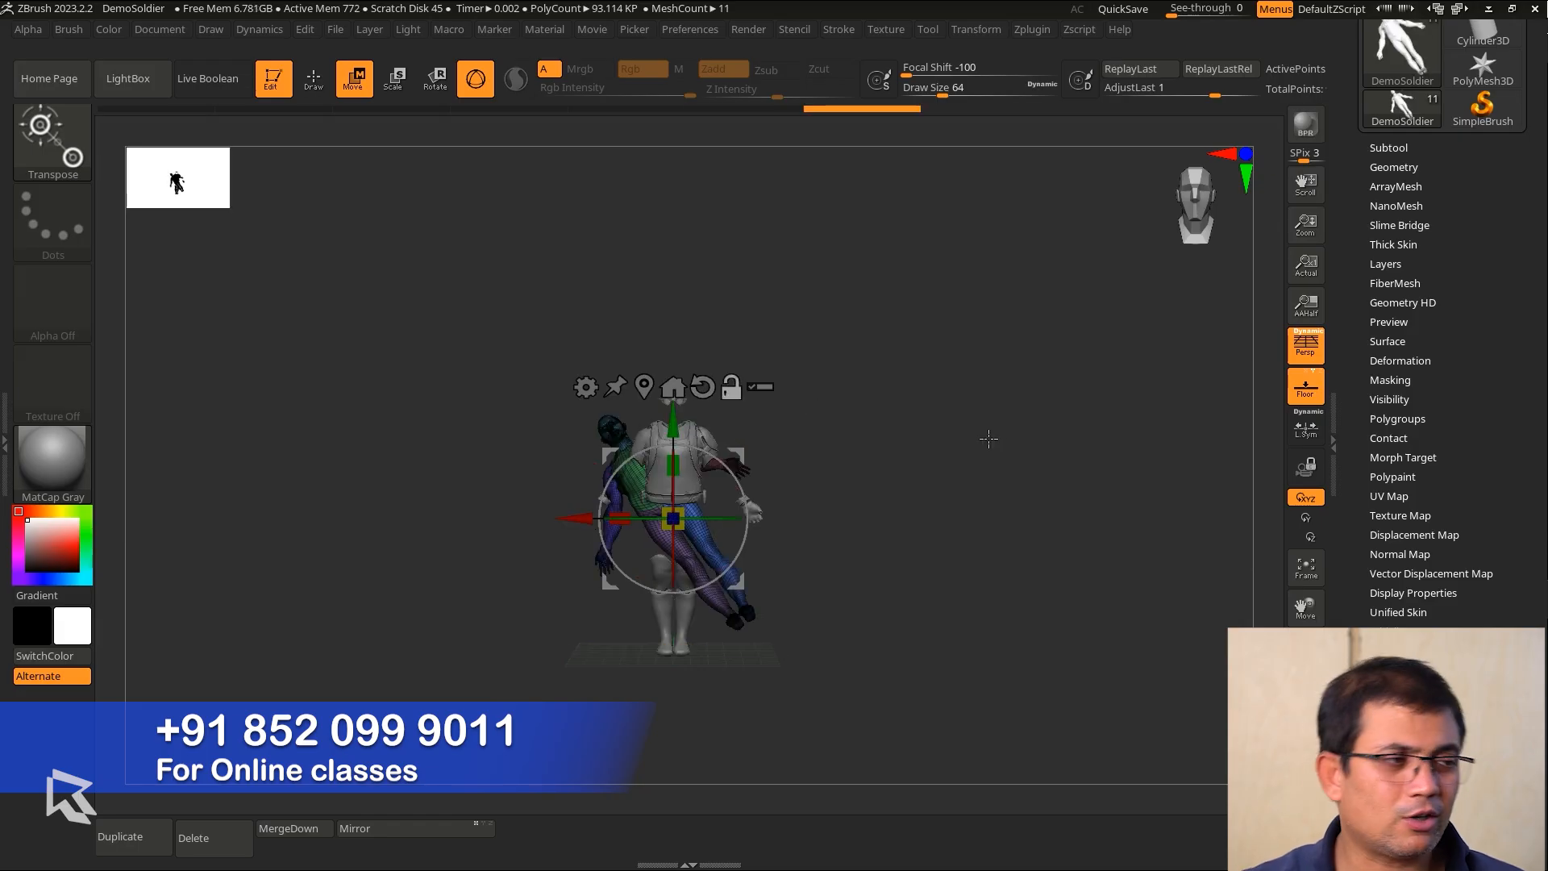
left_click_drag(988, 438, 1022, 490, "alt")
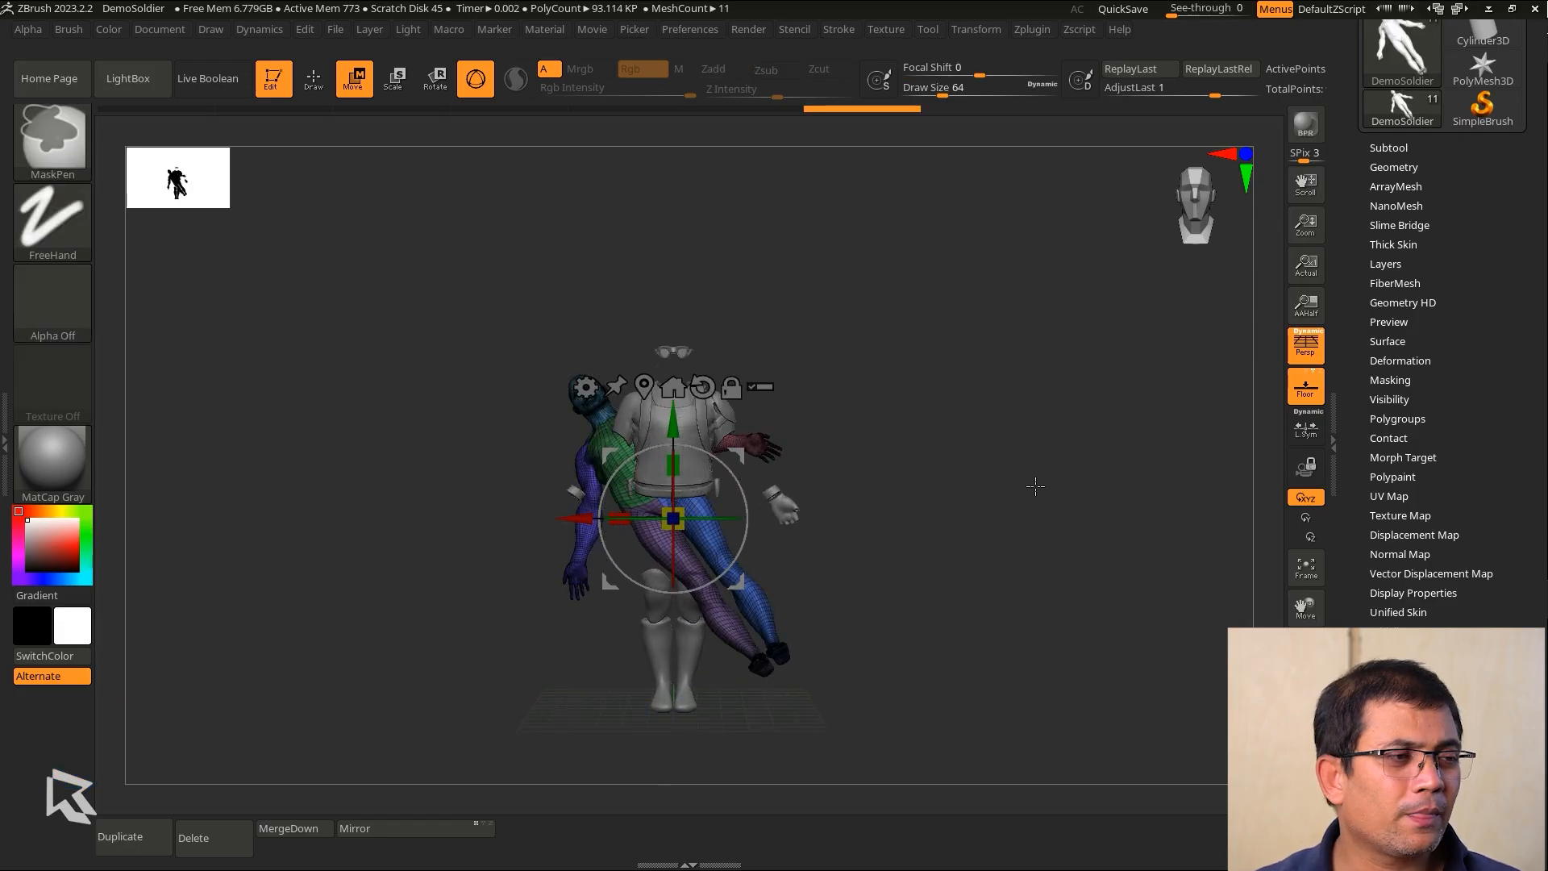
key("ctrl+z")
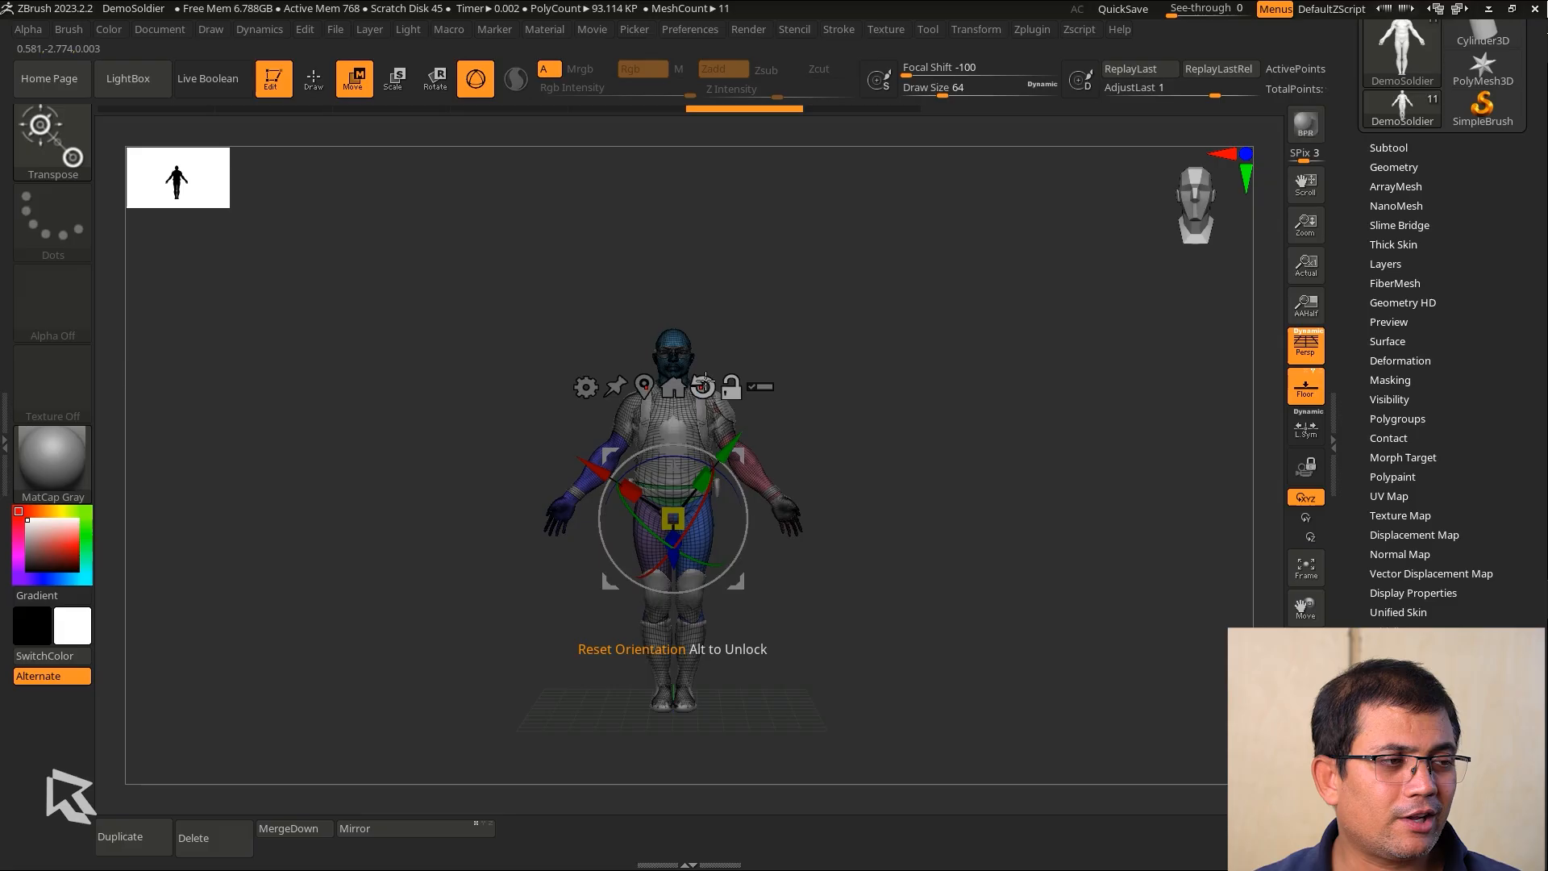
Reset the orientation of the gizmo alone without rotating the soldier's body.
left_click(704, 383)
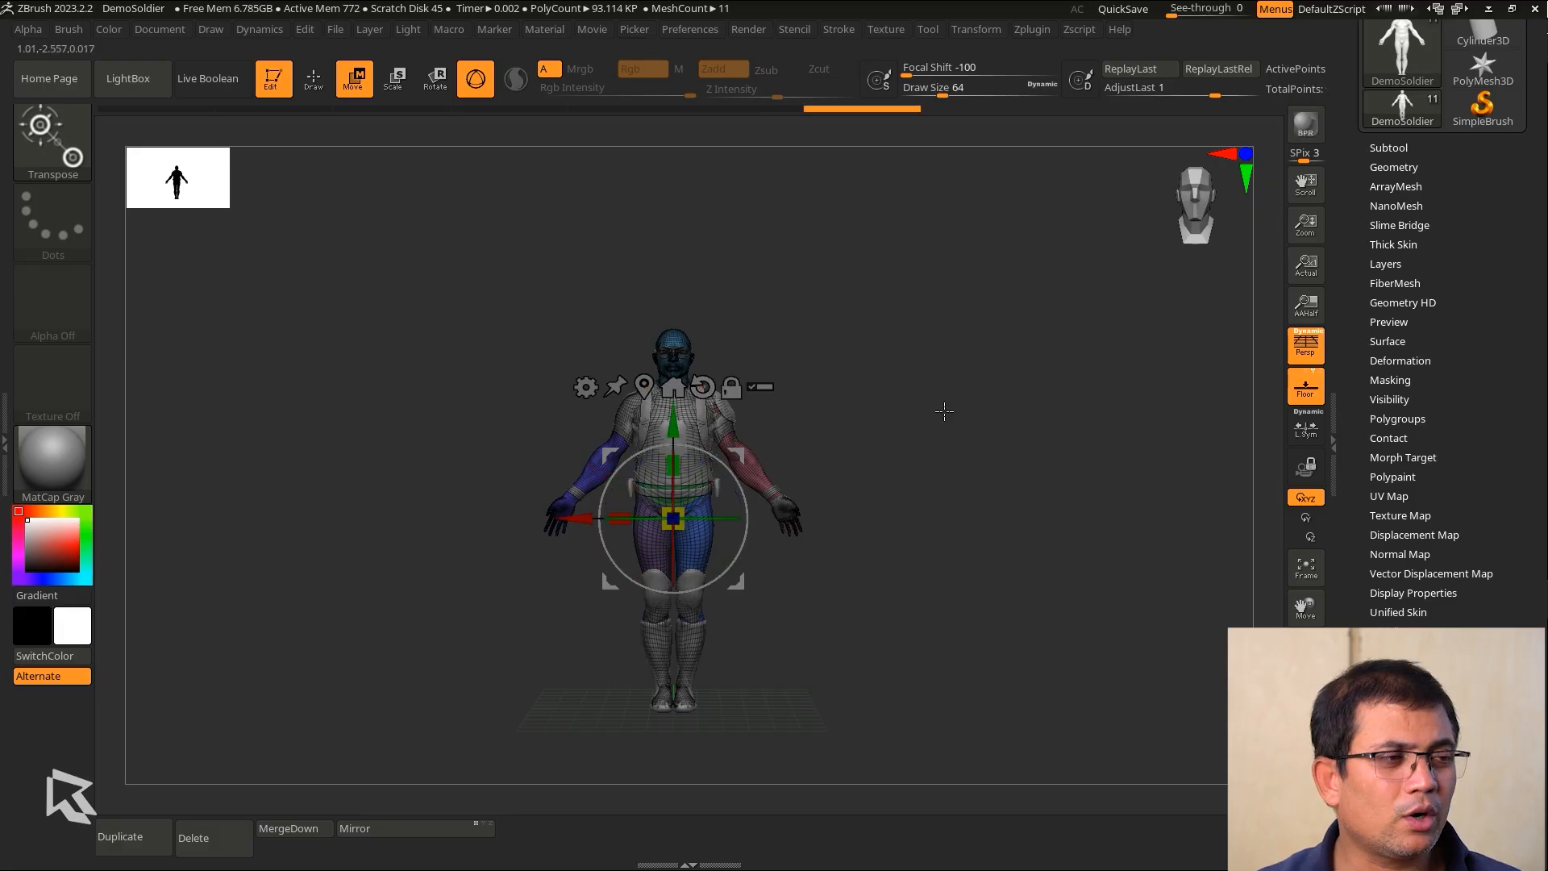
left_click_drag(943, 411, 980, 500, "alt")
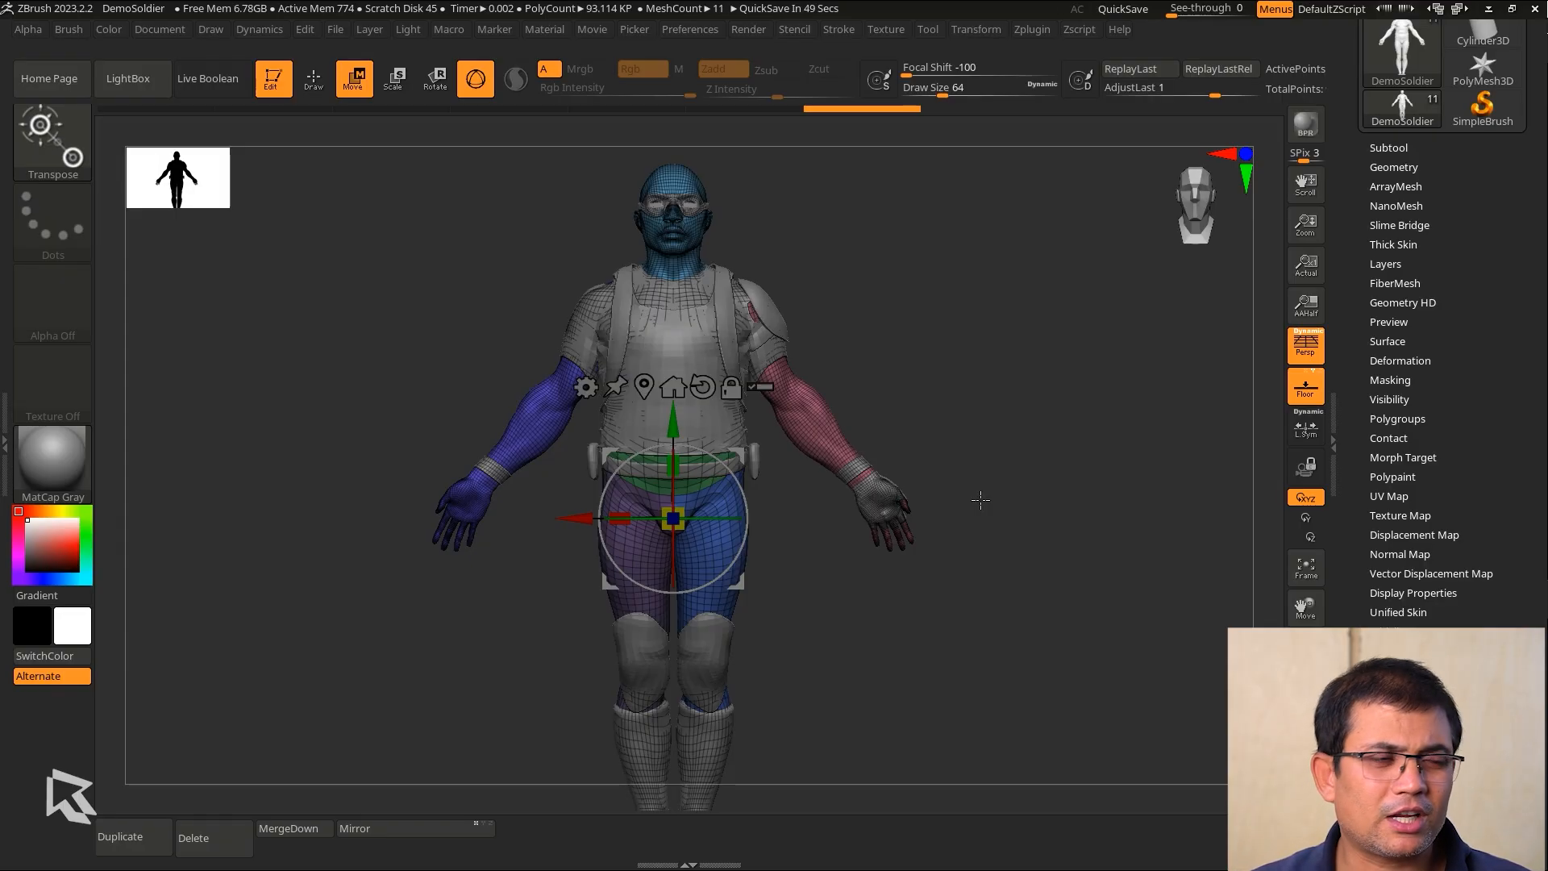
left_click_drag(1006, 353, 1106, 400, "alt")
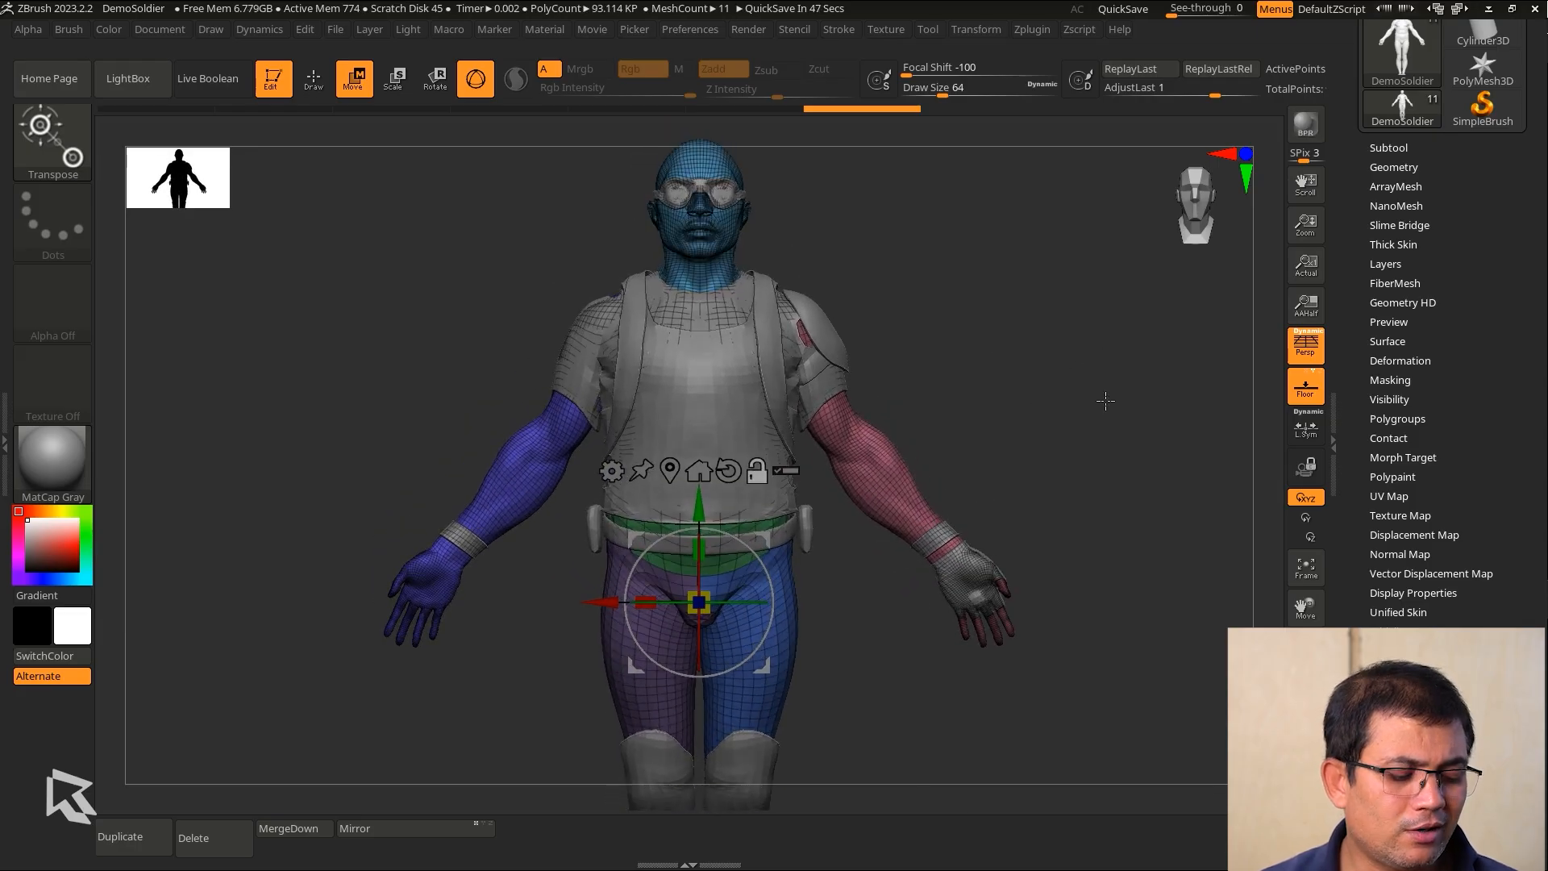
Make the vest the active subtool and show the subtool list.
left_click(721, 391, "alt")
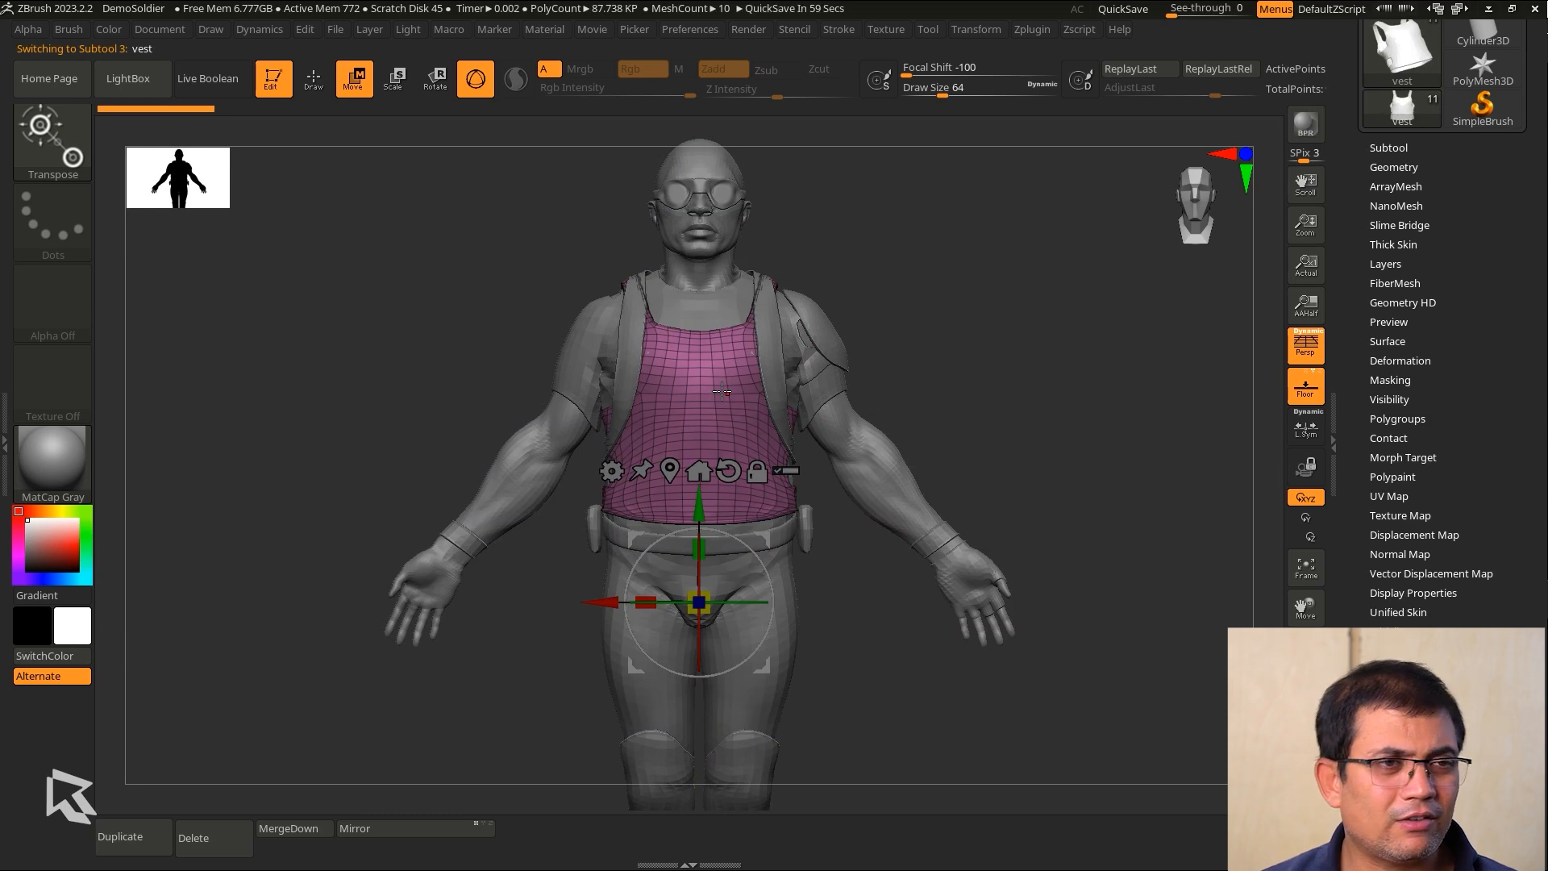
left_click(1388, 147)
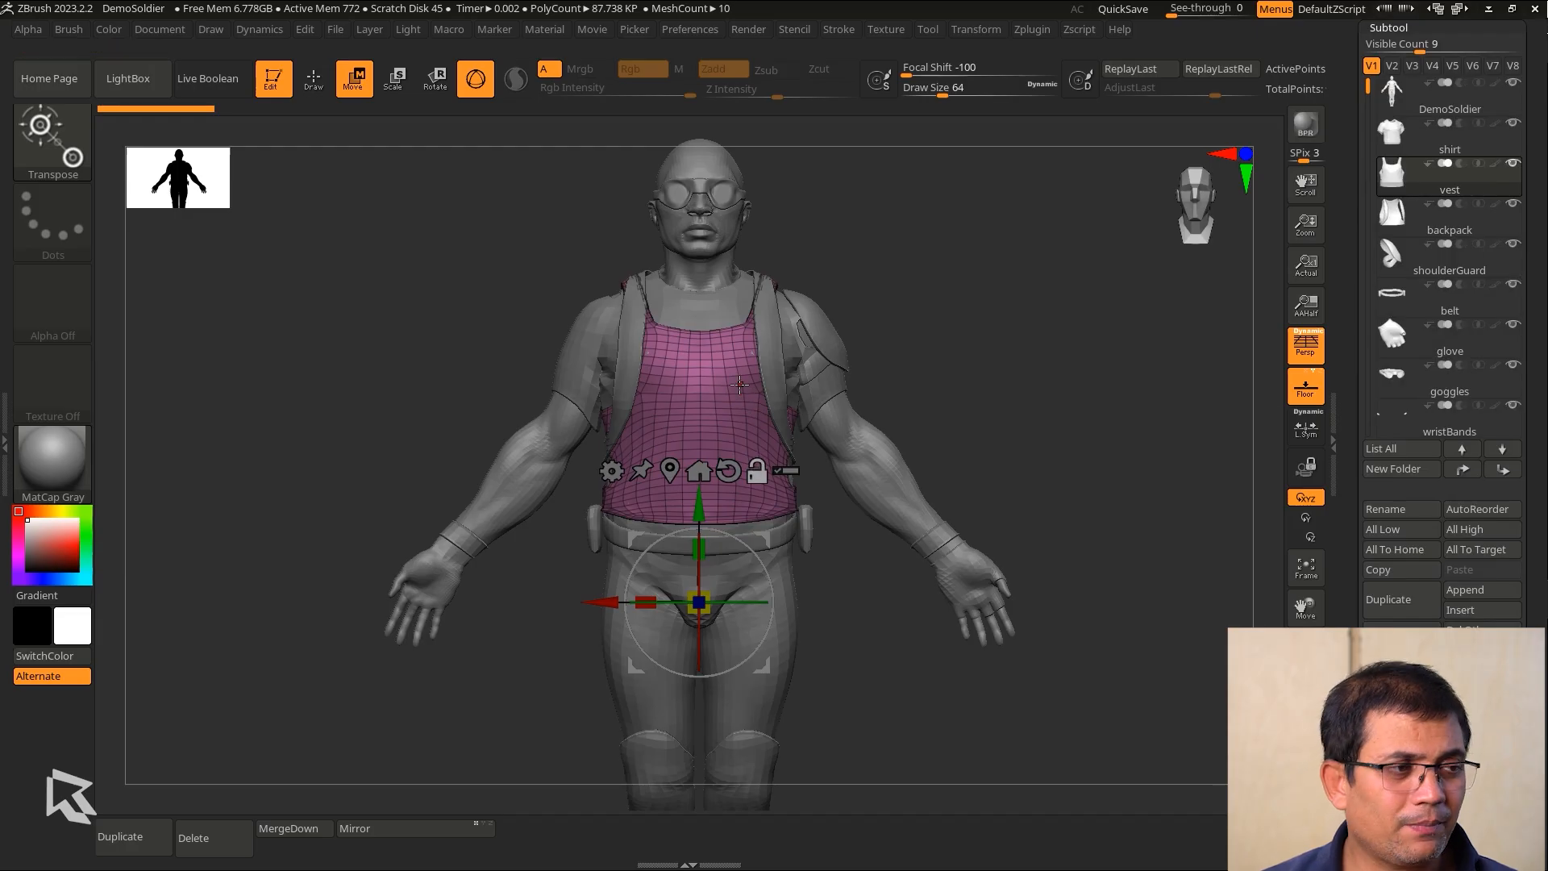
left_click(746, 391)
left_click_drag(1070, 408, 1035, 411)
key("ctrl+z")
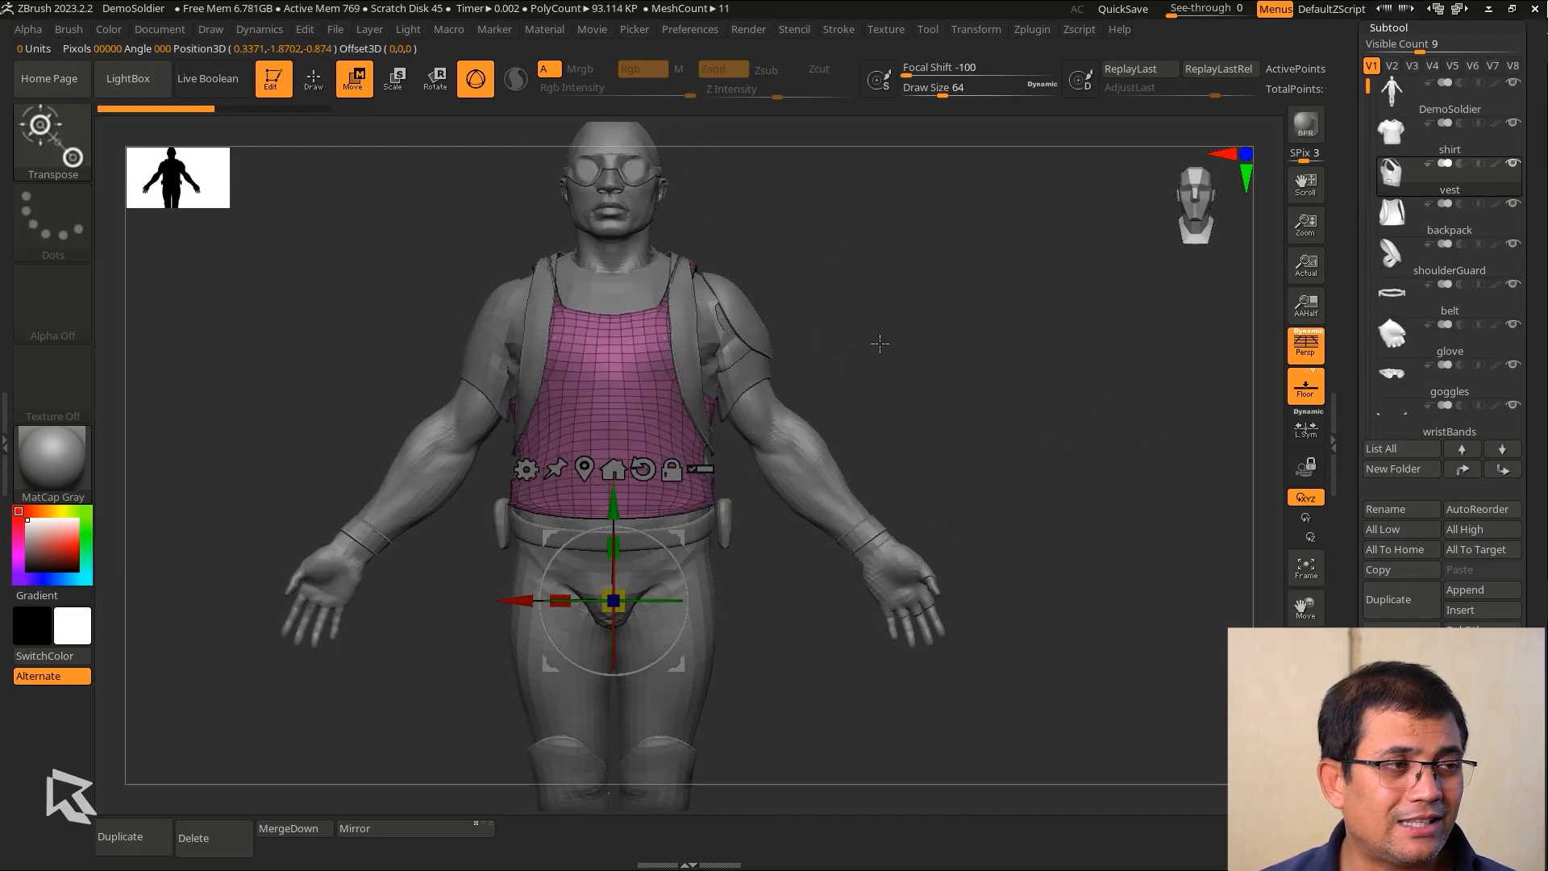
Snap the gizmo to the shoulder guard's surface and, after that, to the surface of the soldier's pink forearm.
left_click(749, 318)
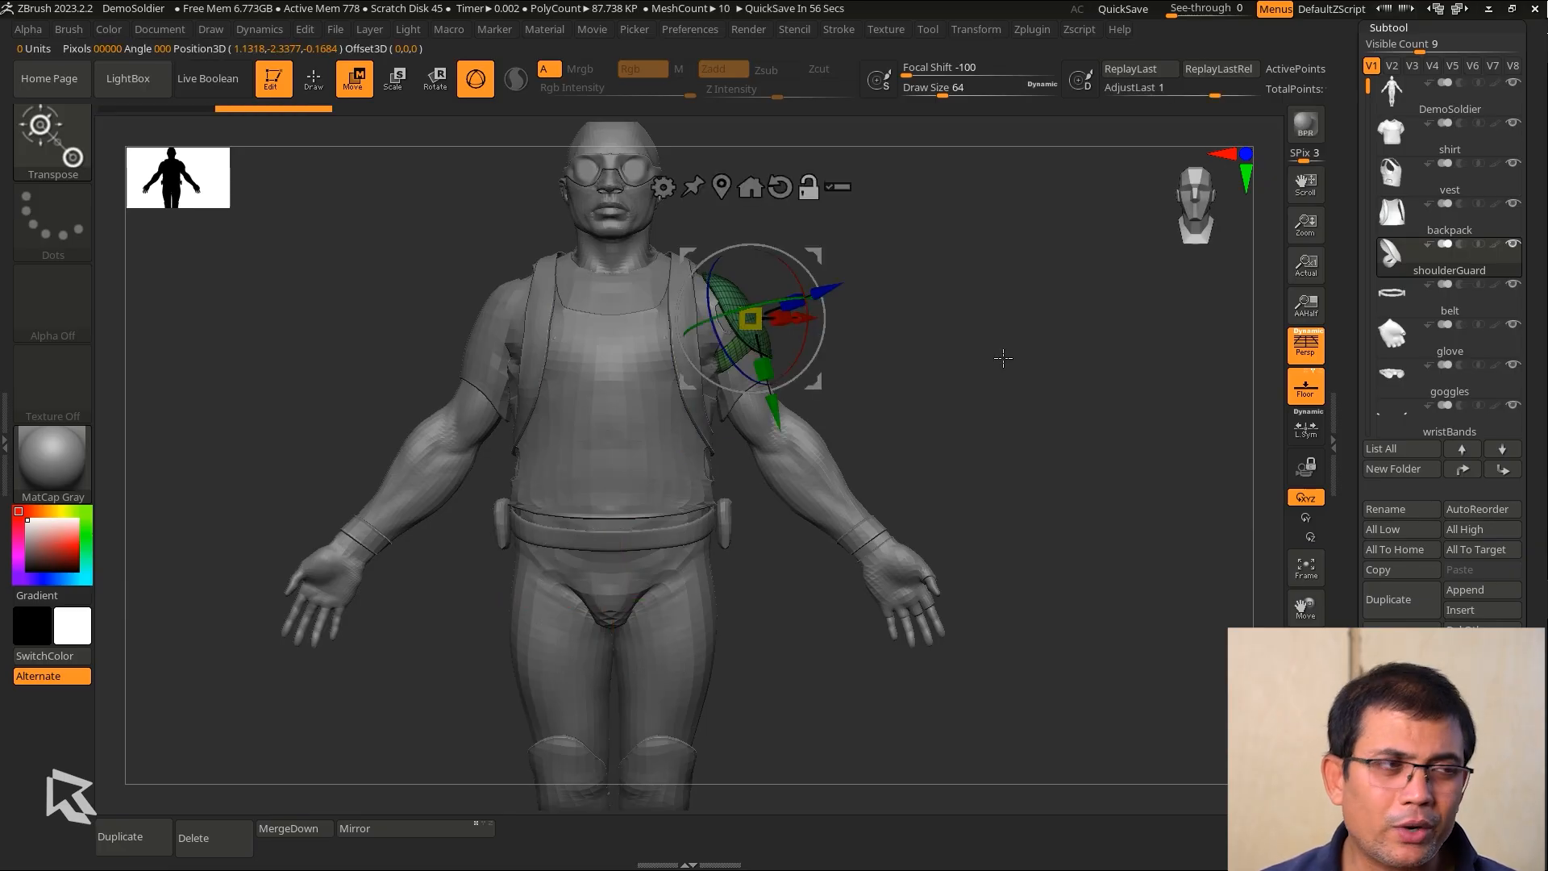
left_click_drag(1003, 358, 1185, 650, "alt")
left_click_drag(1084, 452, 948, 427, "alt")
left_click(943, 425)
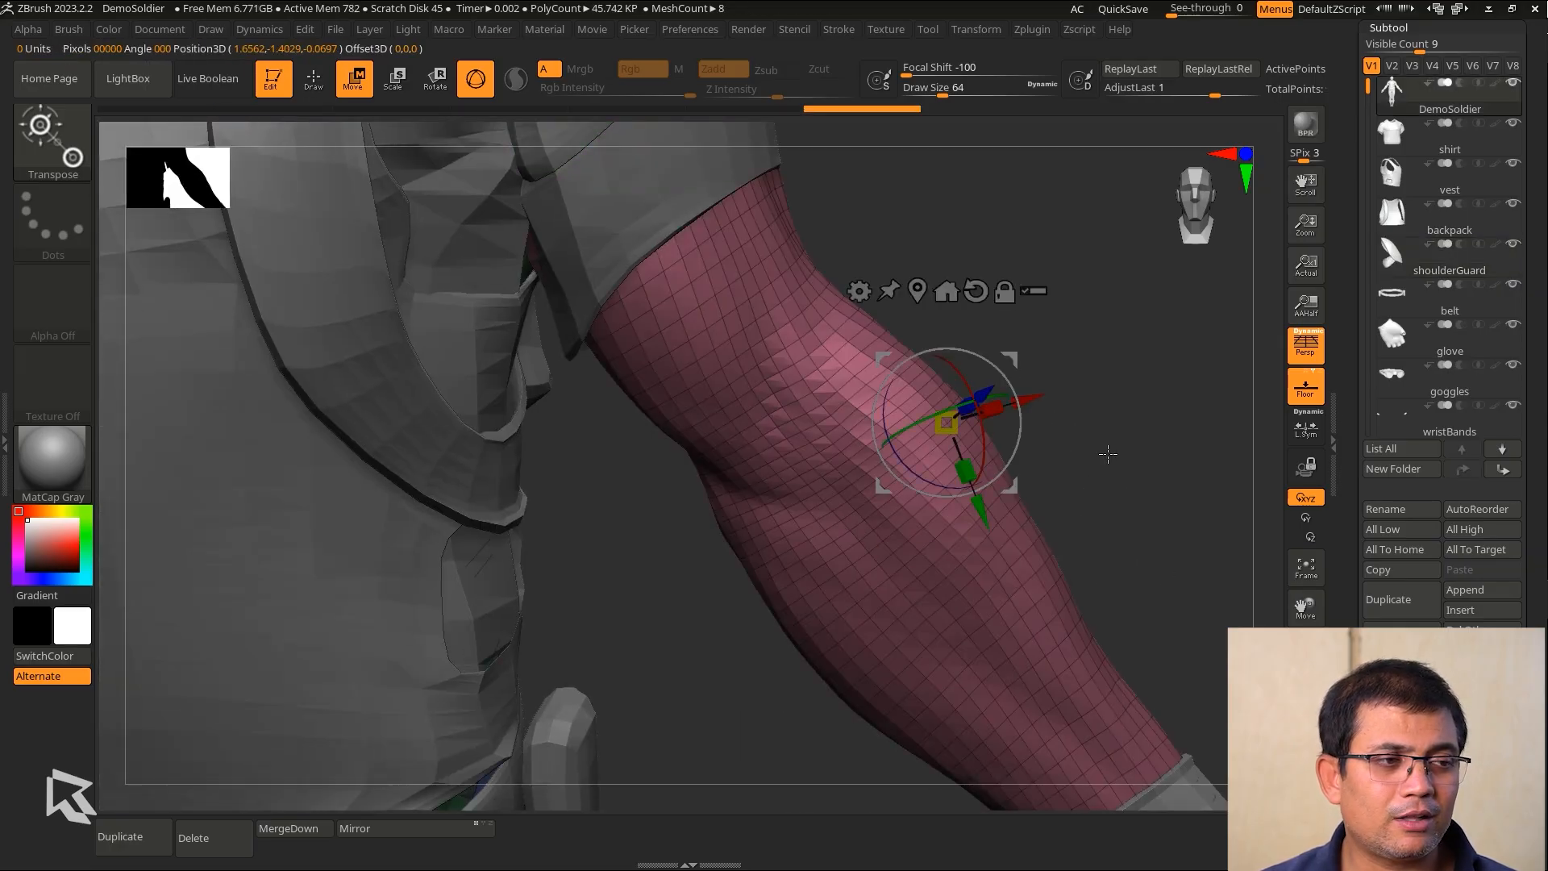
left_click_drag(1105, 453, 1122, 421)
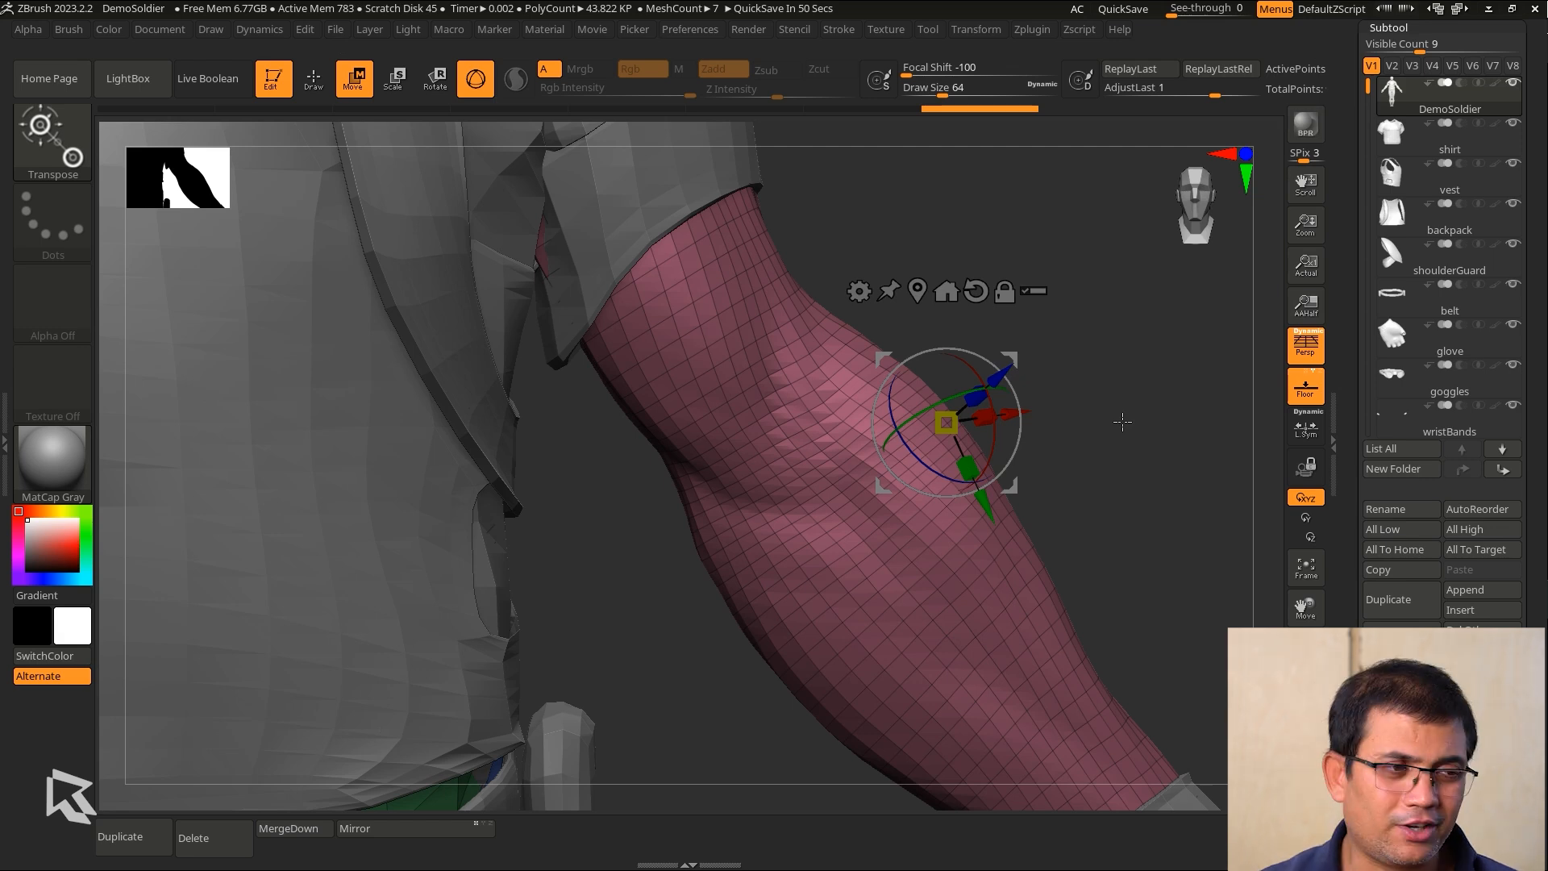
Return the unlocked gizmo from the forearm to the soldier's centre with Go To Axis.
right_click_drag(1129, 520, 1086, 427, "ctrl")
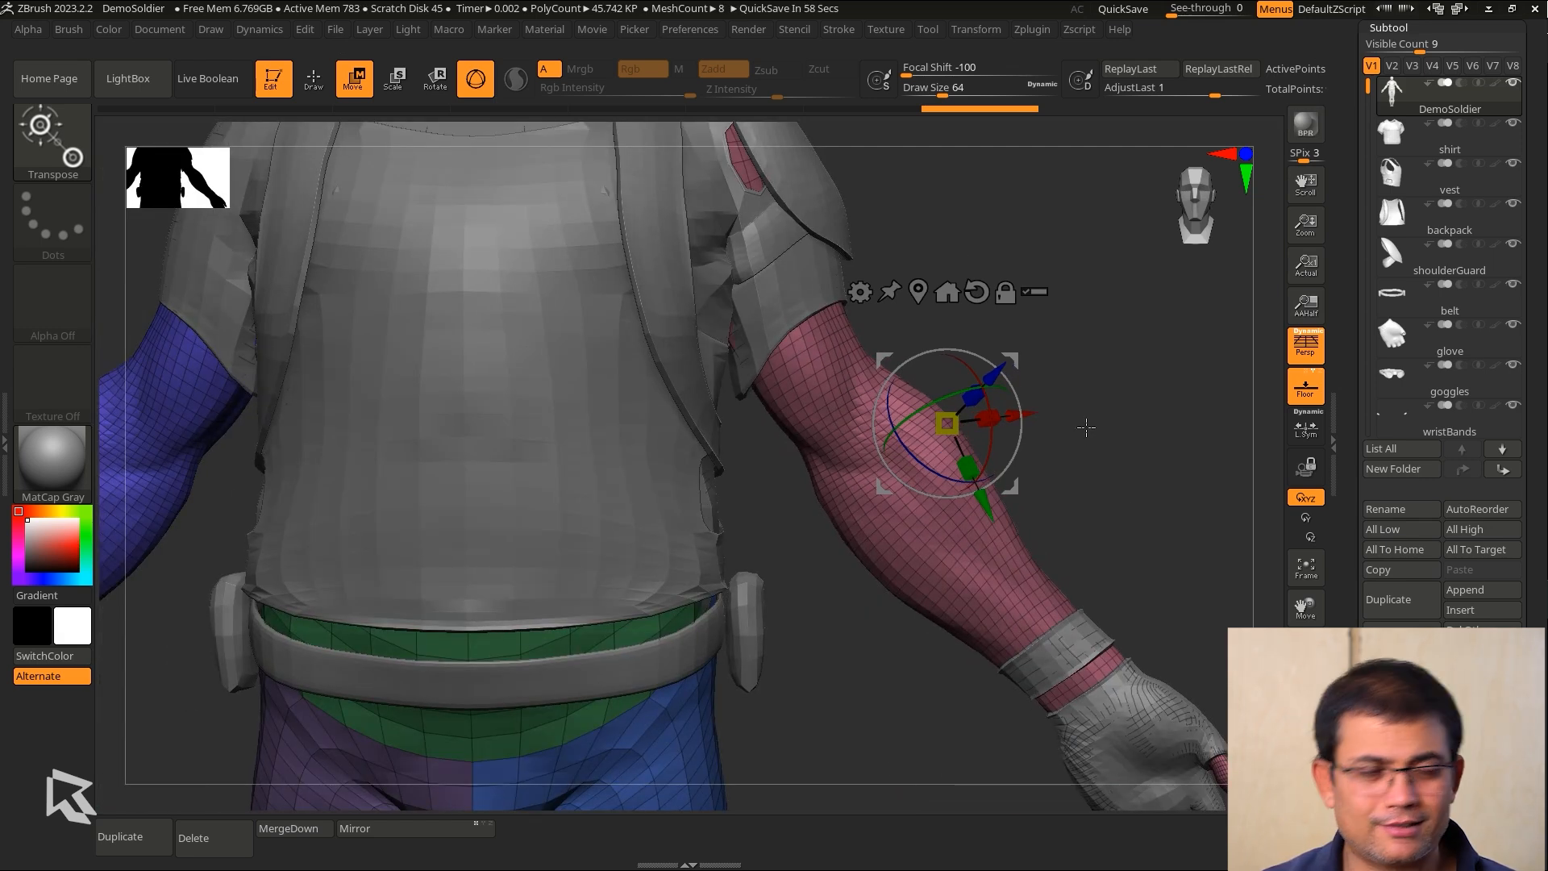
right_click_drag(1163, 481, 1095, 395, "ctrl")
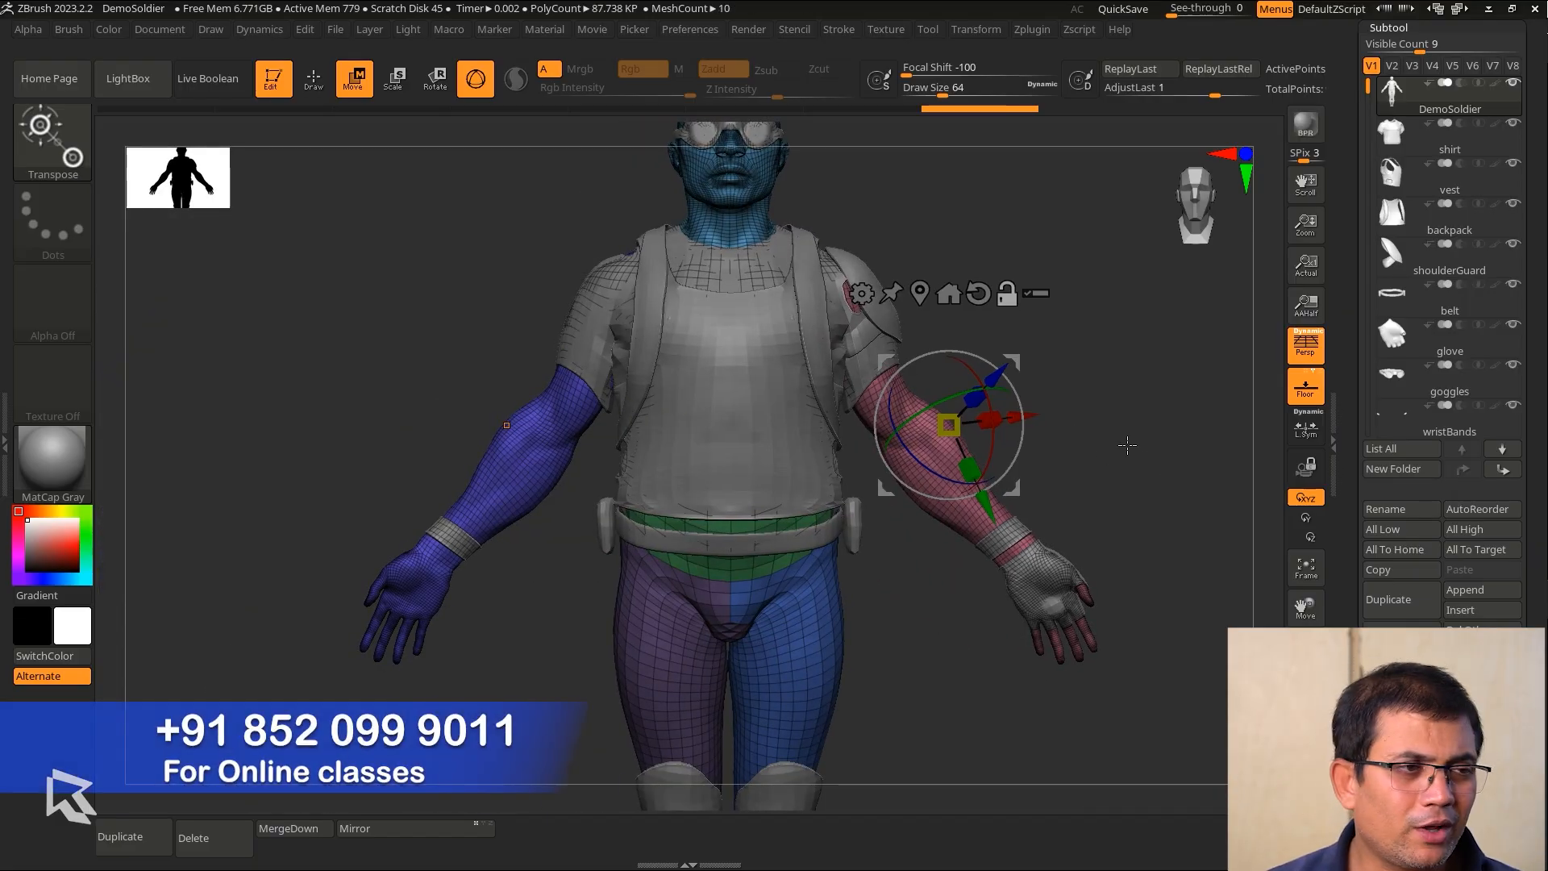
left_click(953, 297)
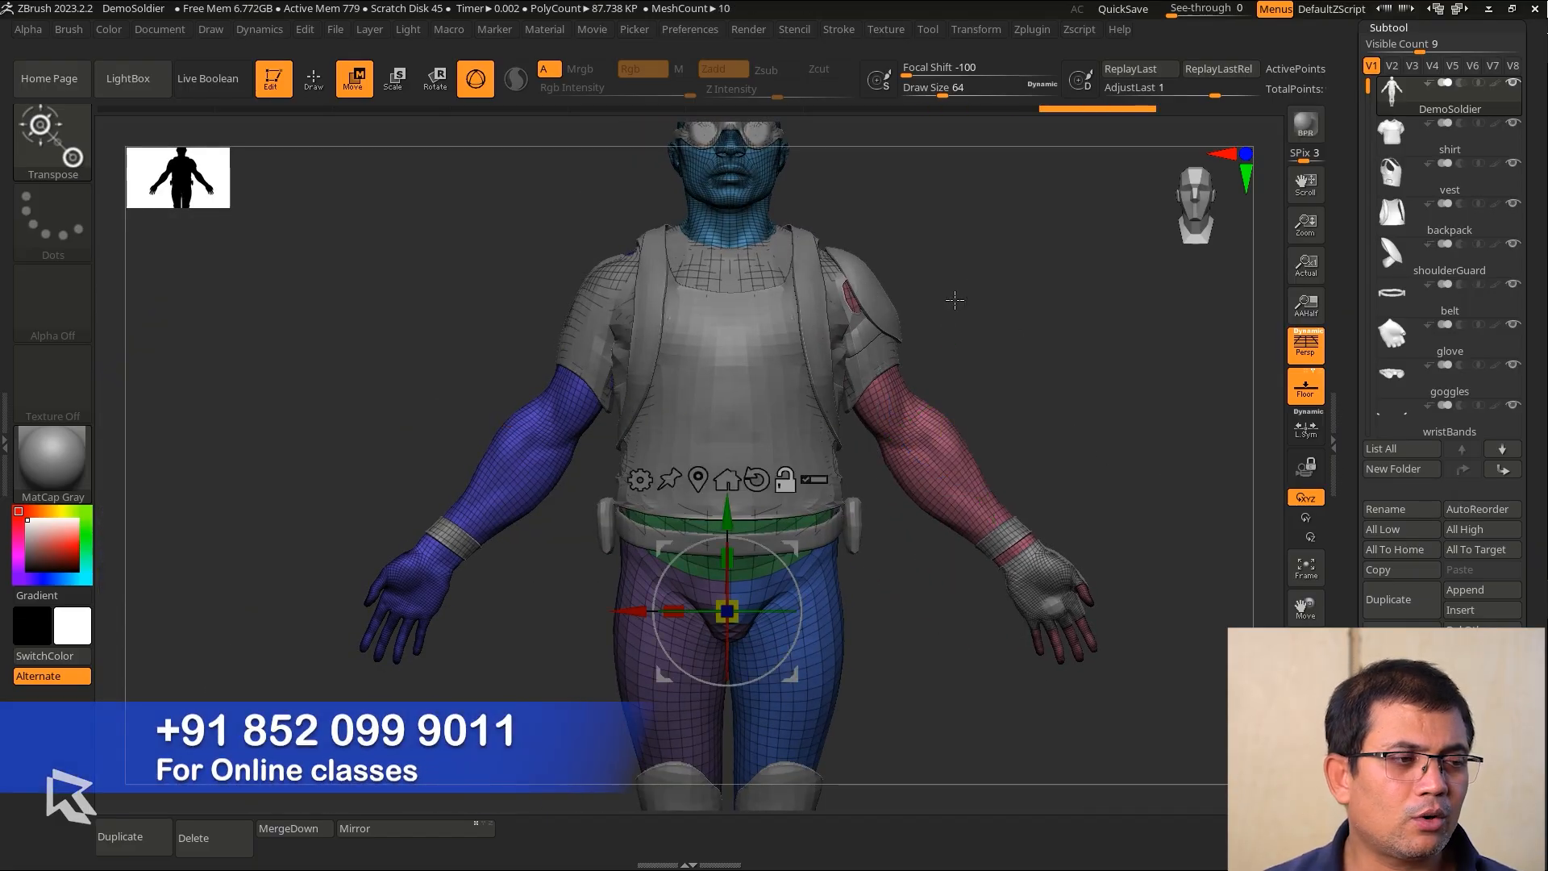
Isolate the soldier's body with Solo so the clothing and gear subtools are hidden.
left_click(1053, 370, "alt")
mouse_move(1087, 384)
left_mouse_down()
mouse_move(1103, 383)
mouse_move(1094, 472)
mouse_move(1070, 403)
left_mouse_up()
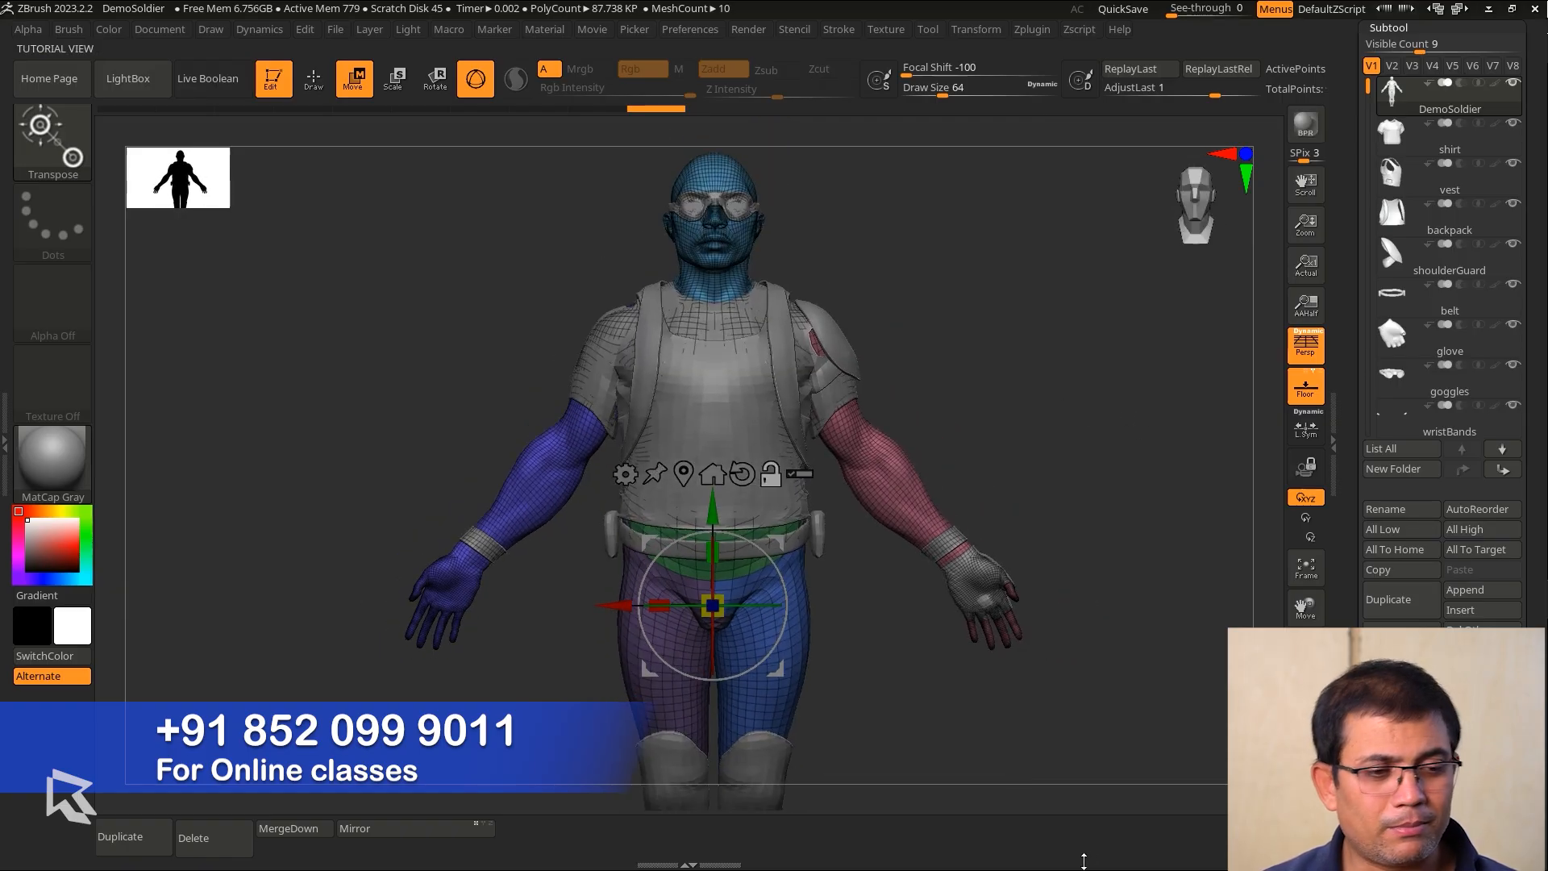
left_click(1306, 813)
left_click_drag(1123, 612, 1017, 563, "alt")
Move the body sideways with the gizmo, once normally and once with Sticky Mode on, undoing each move.
left_click_drag(742, 536, 1123, 415, "alt")
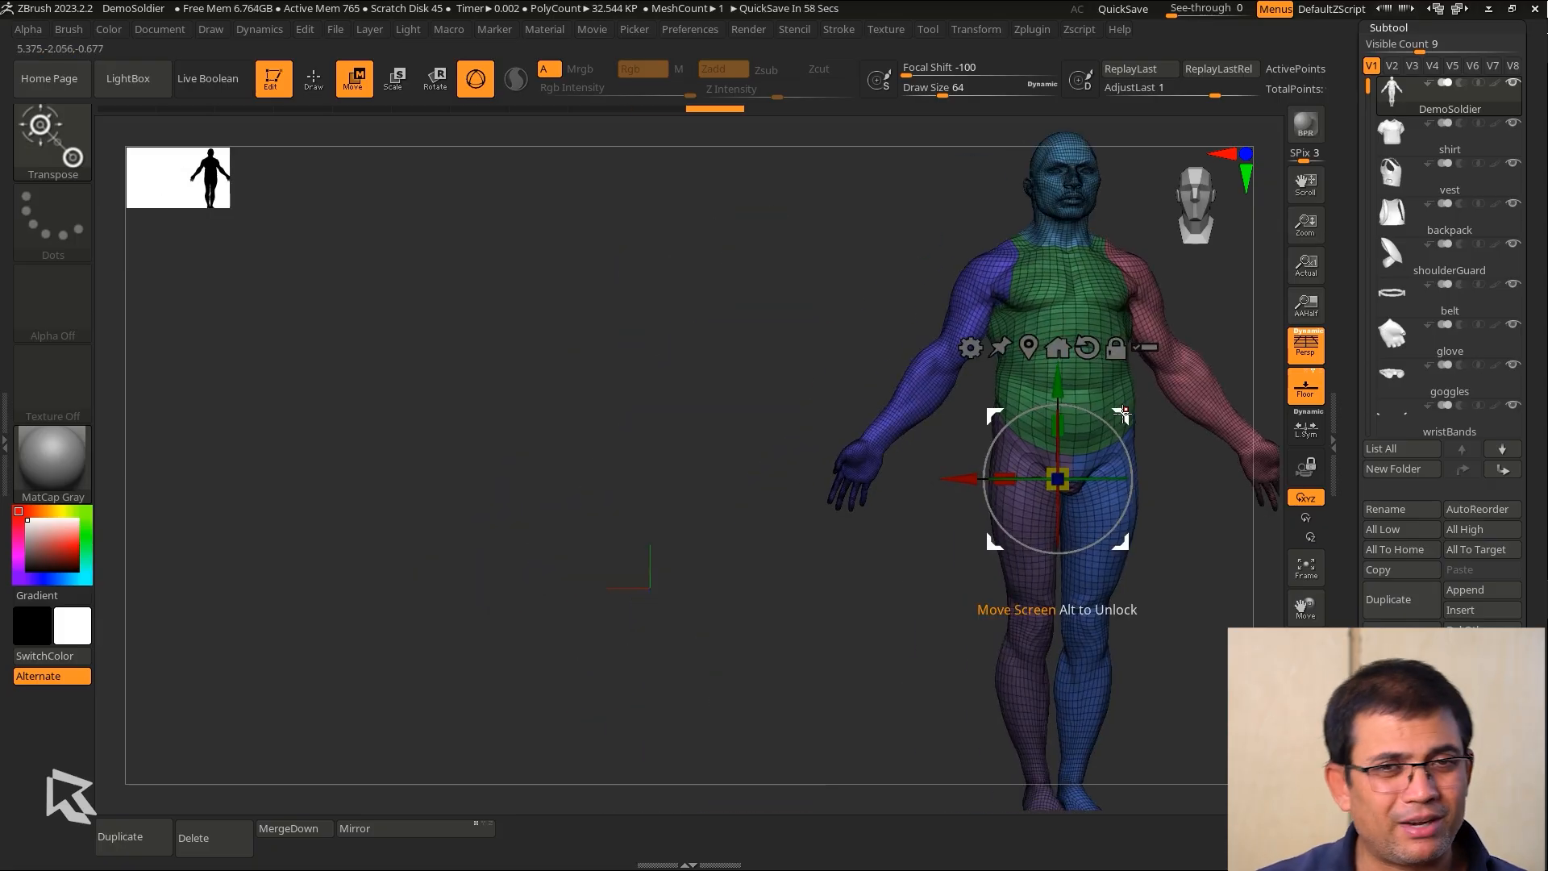
key("ctrl+z")
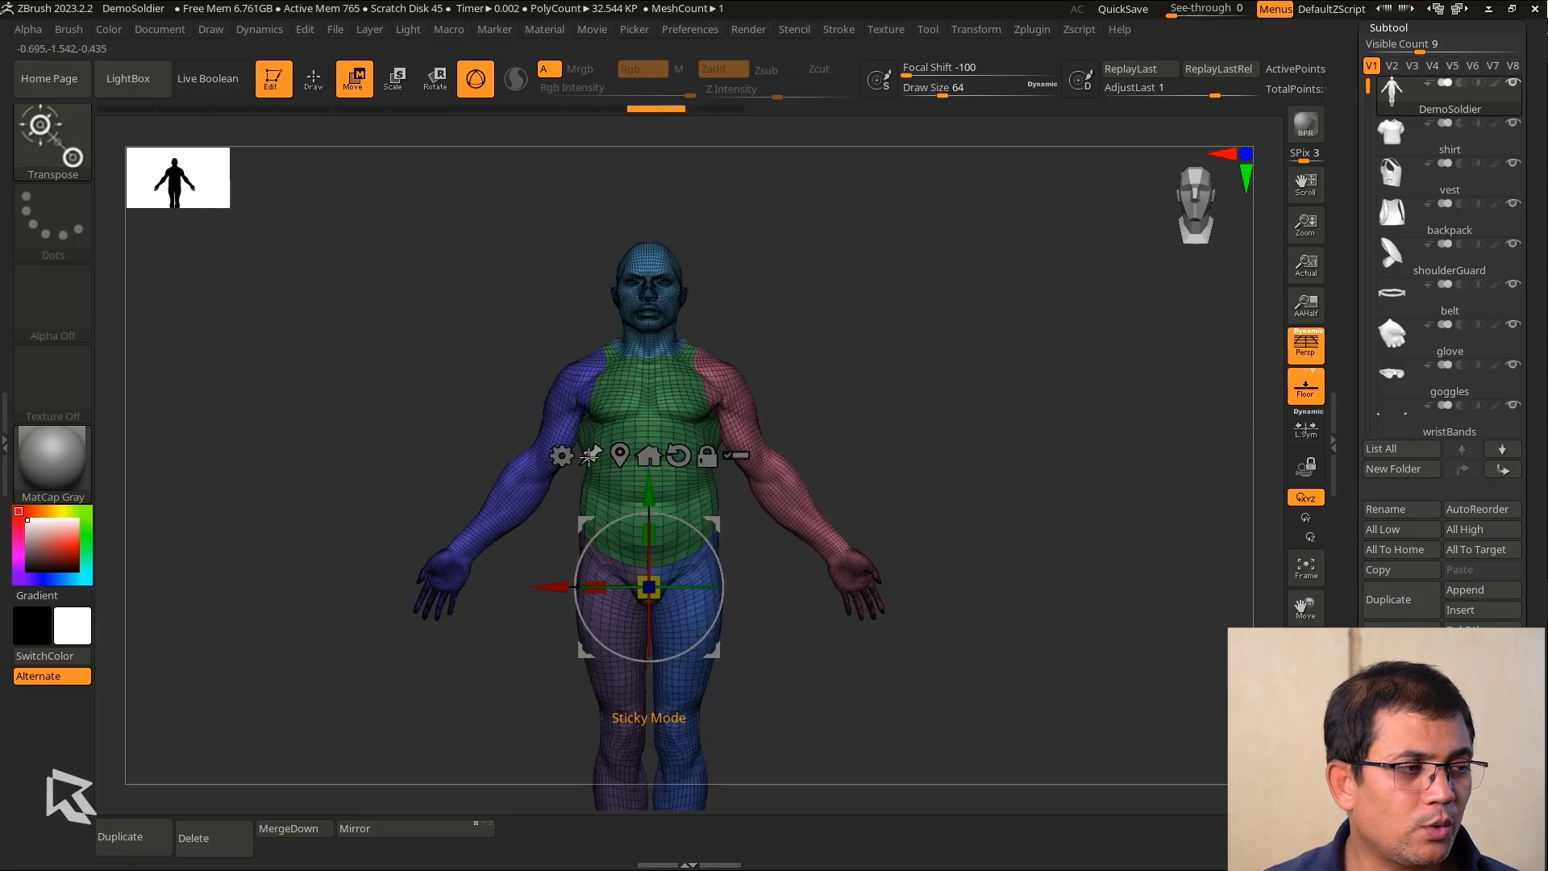
left_click_drag(712, 524, 1067, 385)
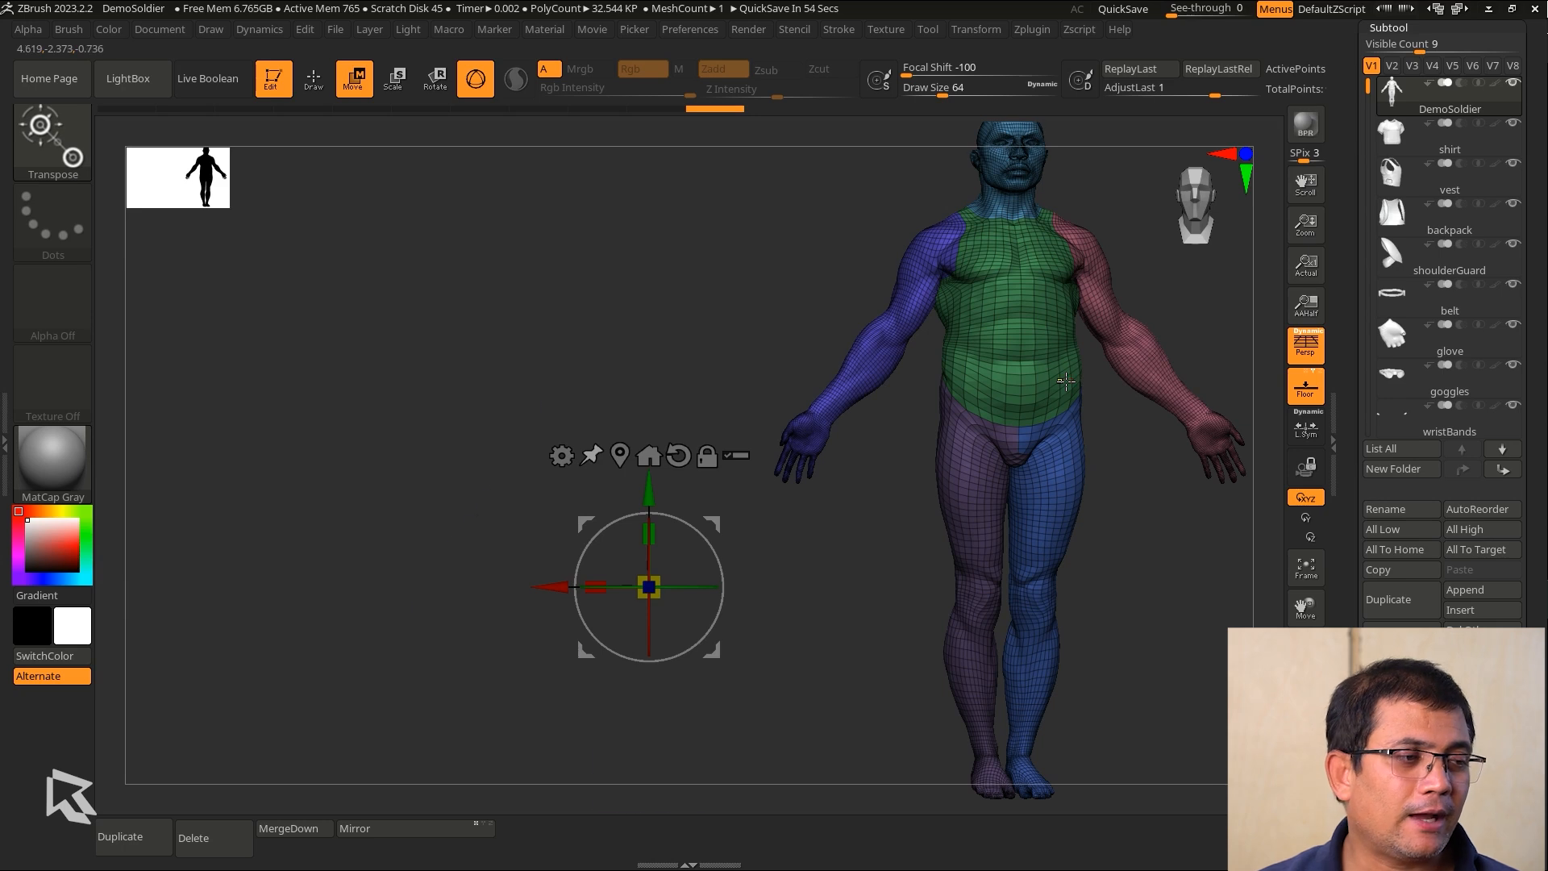
key("ctrl+z")
Tilt the unlocked gizmo on its own at the soldier's hip so its axes no longer follow the body.
left_click_drag(909, 548, 992, 537)
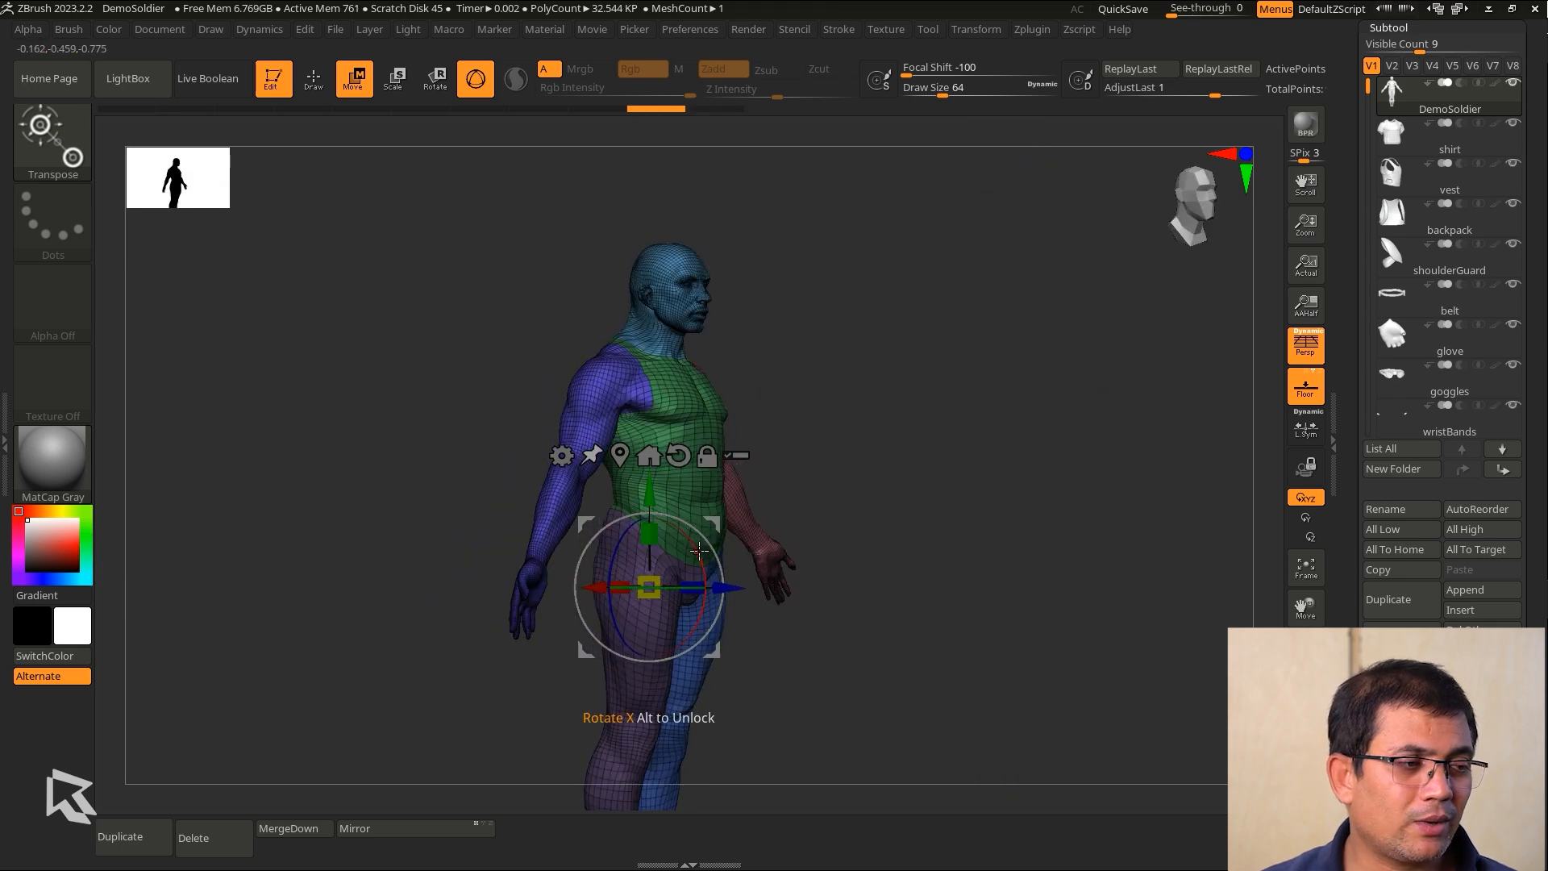
left_click_drag(699, 551, 713, 621)
left_click_drag(921, 542, 921, 563, "alt")
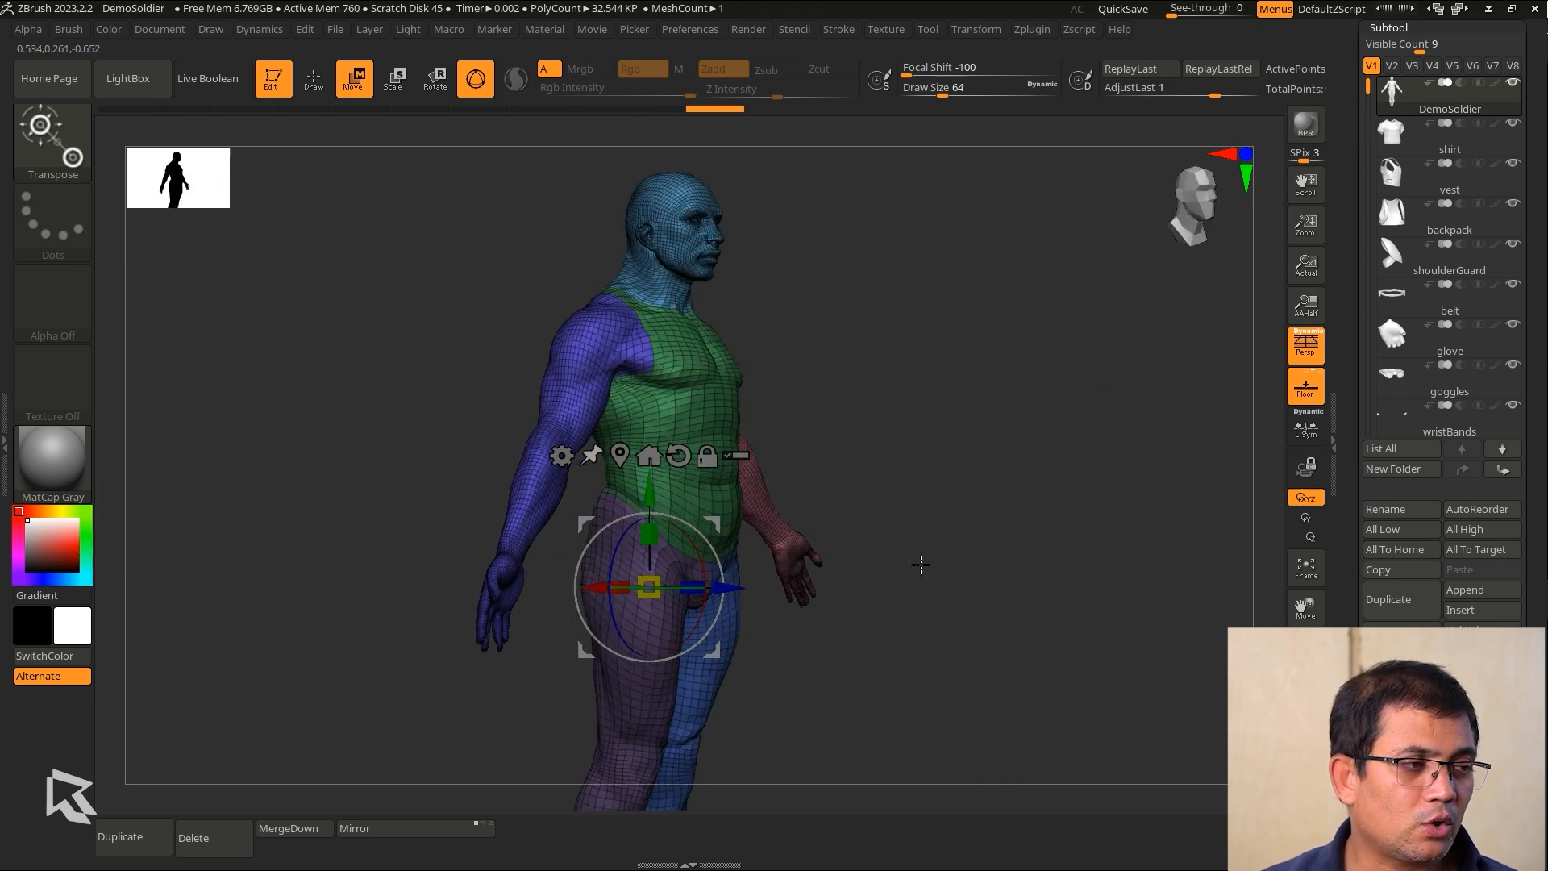
left_click_drag(873, 491, 951, 507)
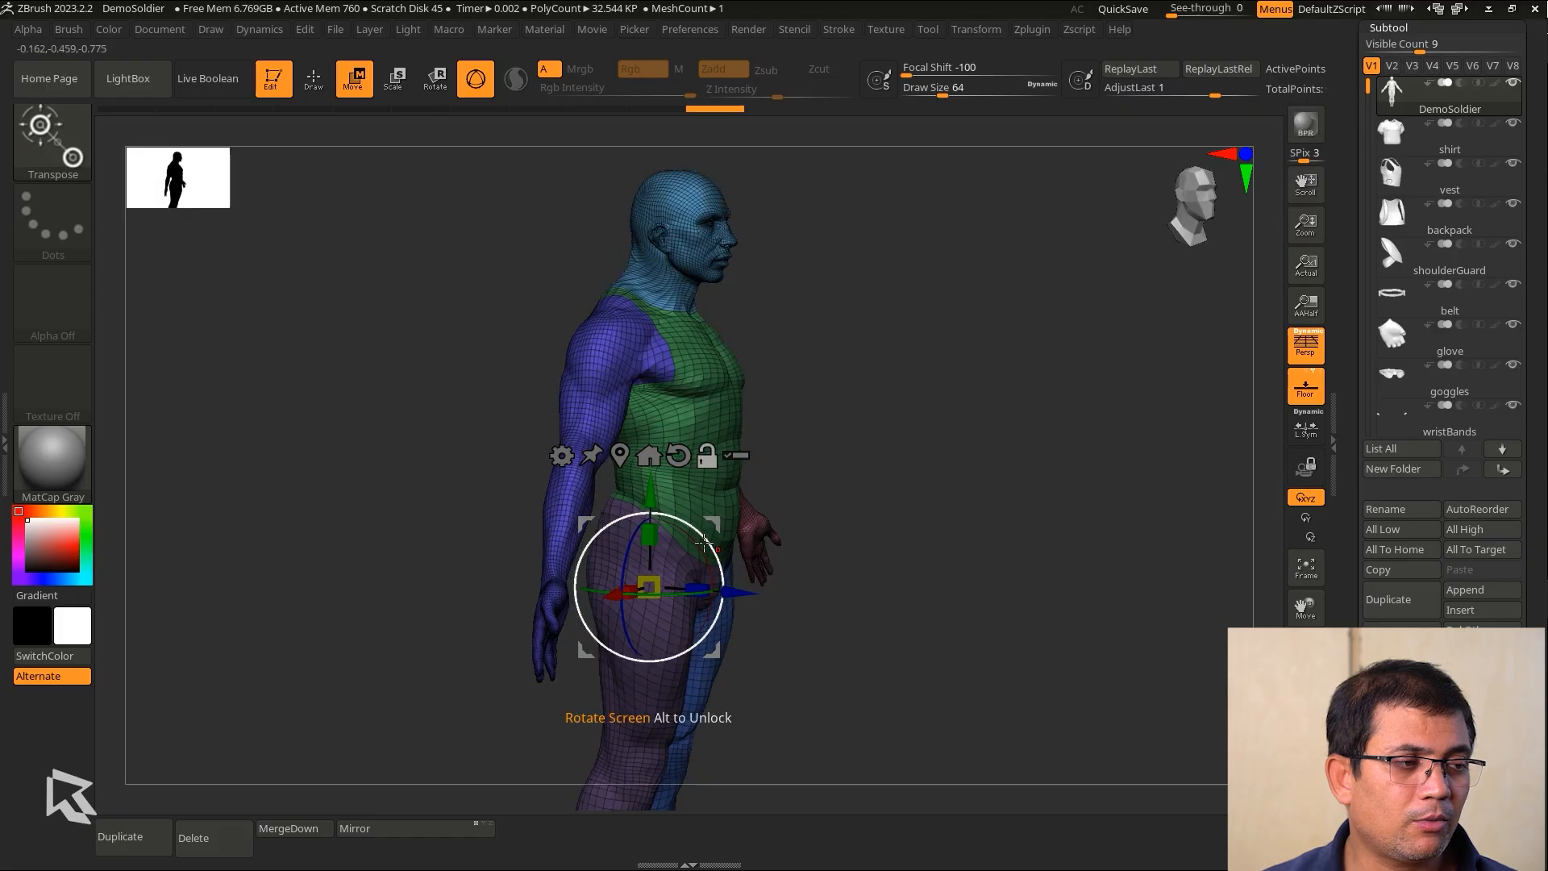
left_click_drag(707, 556, 699, 633, "alt")
left_click_drag(923, 610, 999, 677)
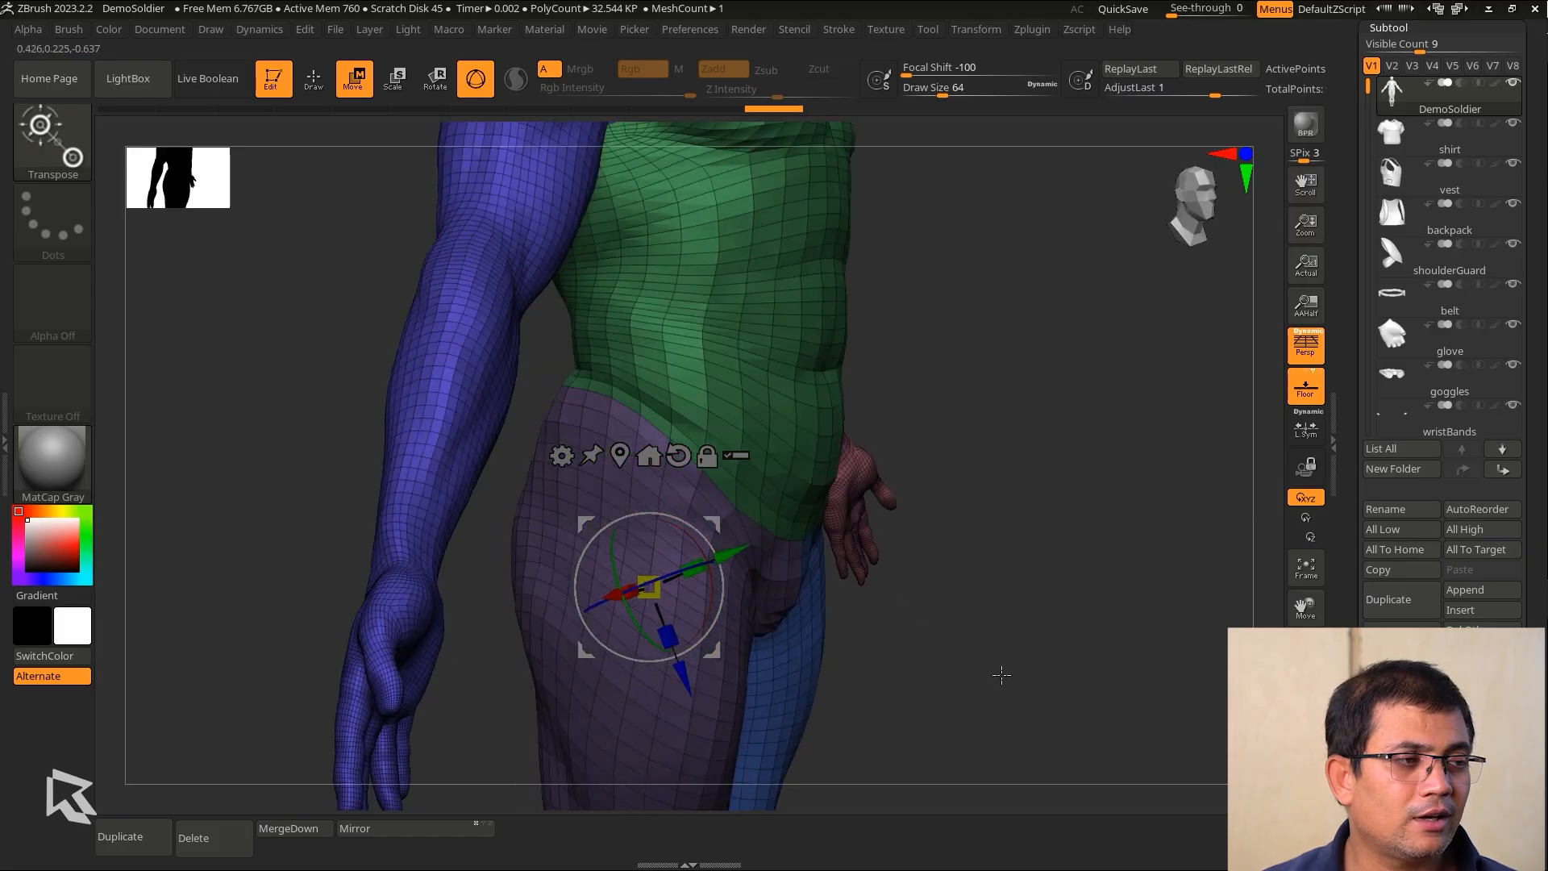
Rotate the body with the tilted gizmo while Sticky Mode is on, and undo the rotation.
left_click(597, 457)
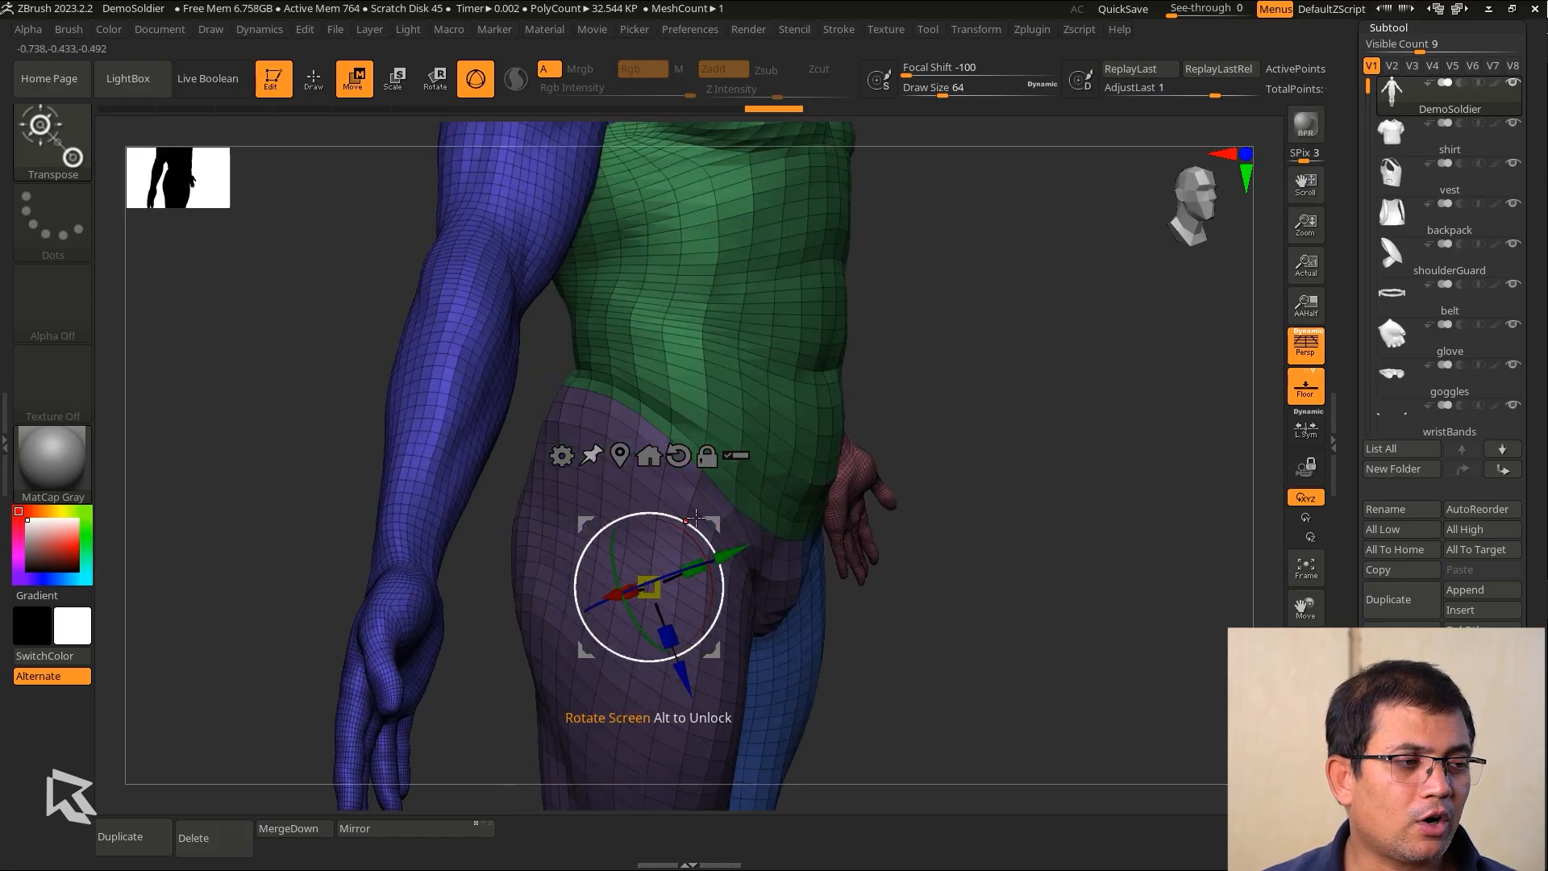
left_click_drag(693, 532, 722, 556)
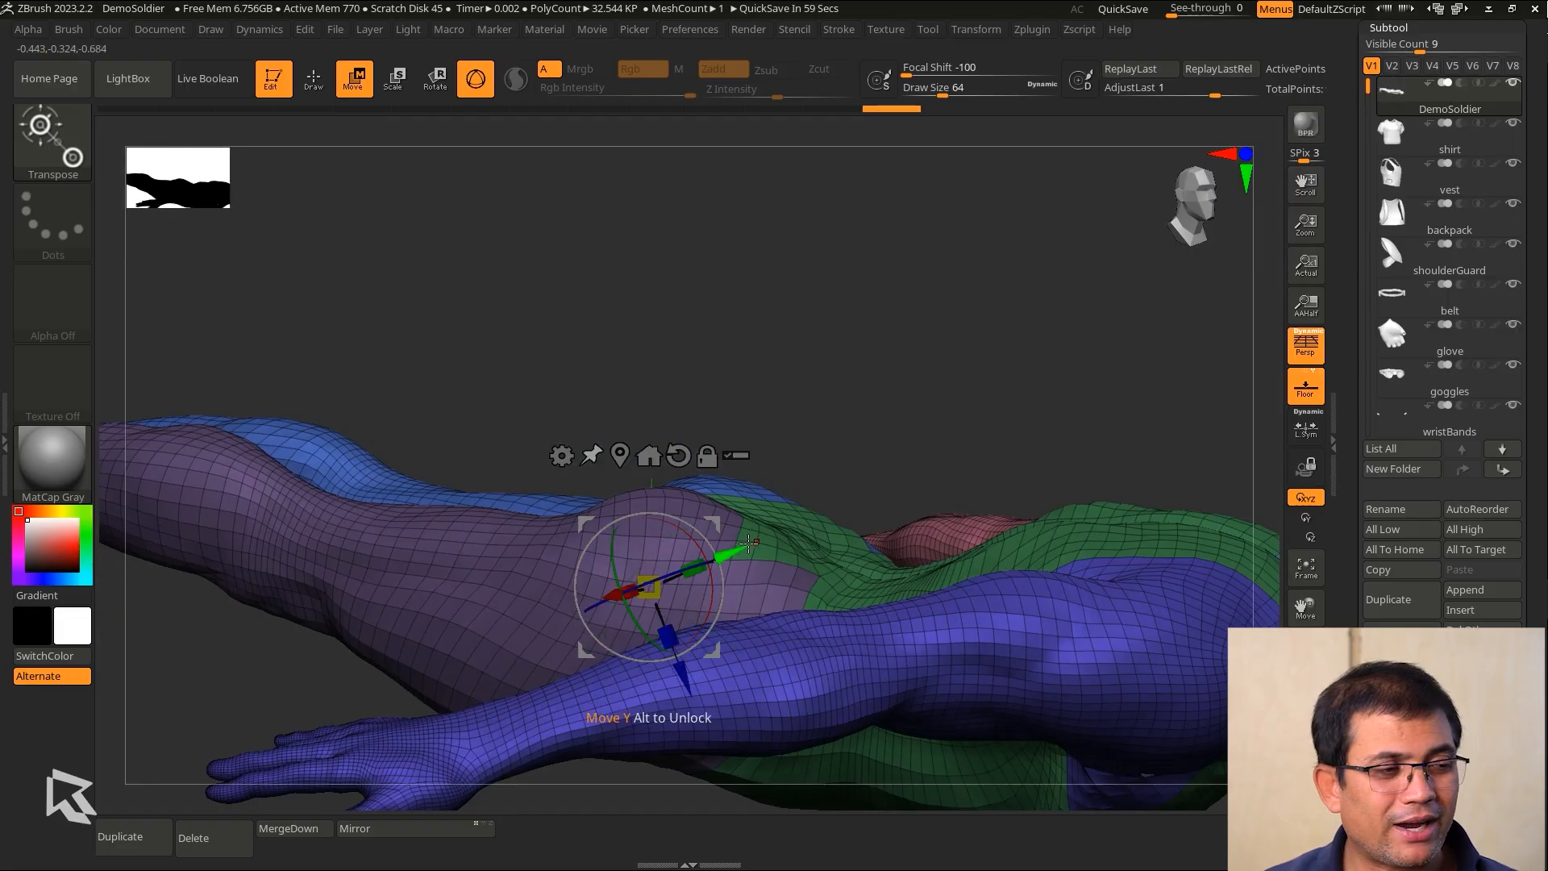
key("ctrl+z")
key("ctrl+z")
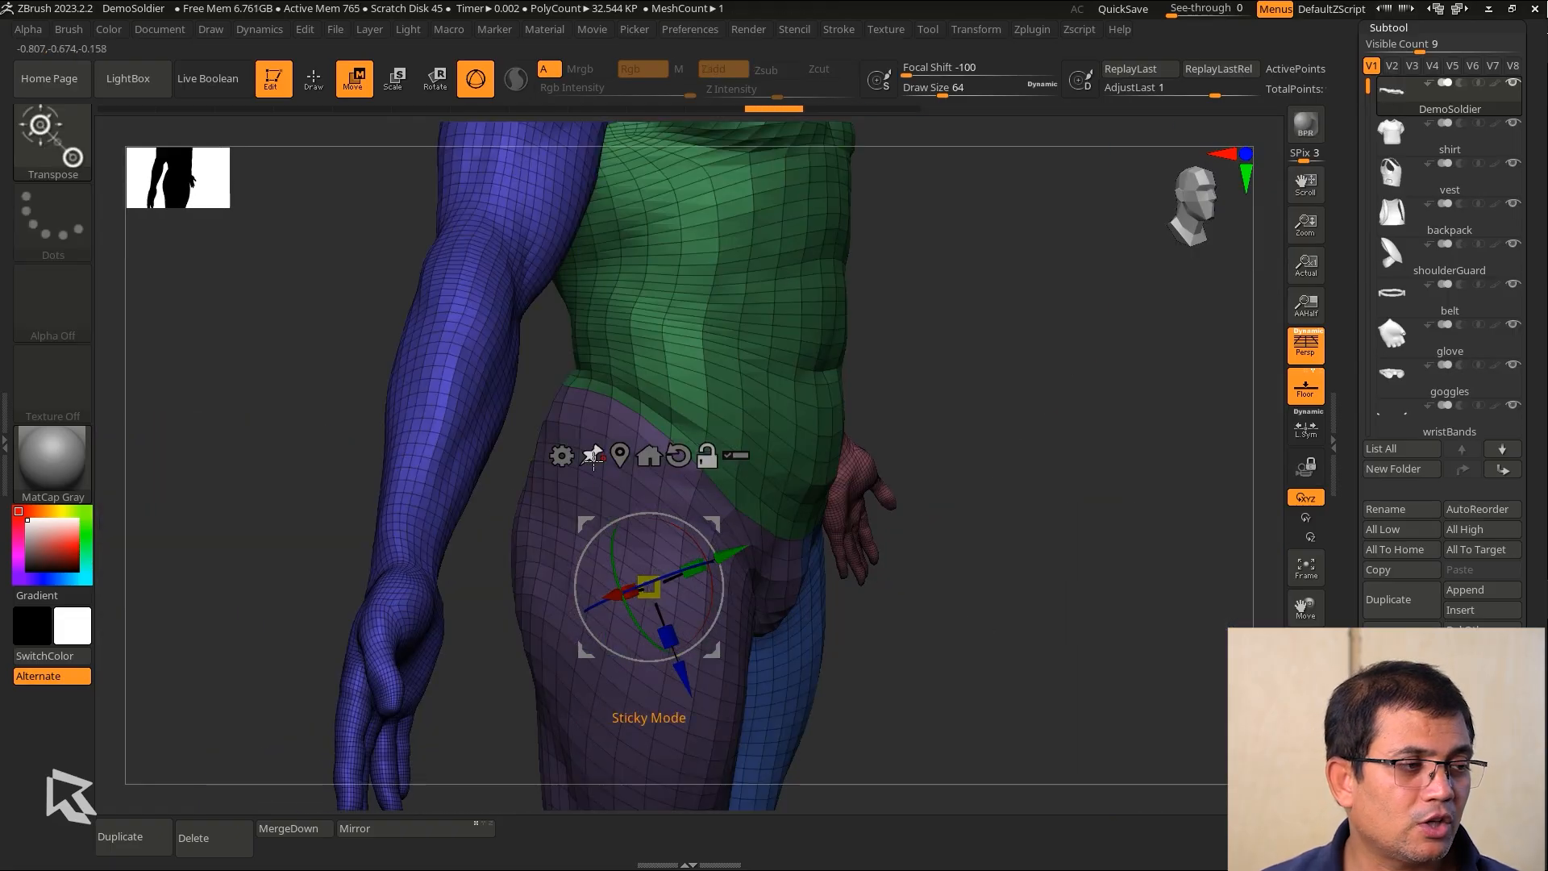
key("ctrl+shift+z")
key("ctrl+shift+z")
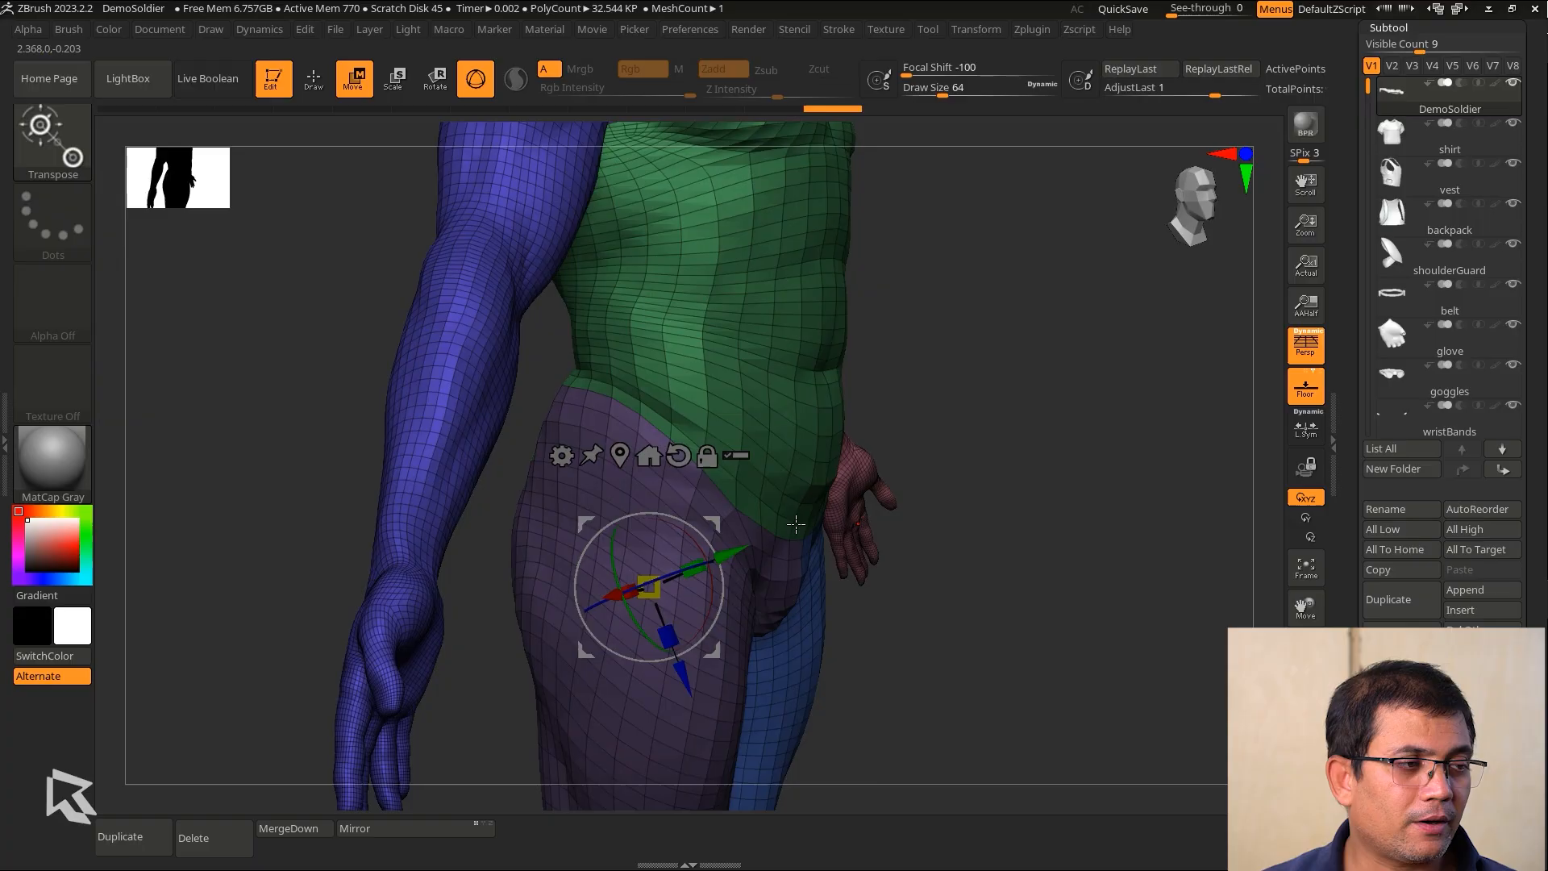
Reset the tilted gizmo's orientation and view the whole body from the front.
left_click(679, 456)
left_click_drag(1040, 556, 953, 561)
left_click_drag(1040, 612, 1038, 589)
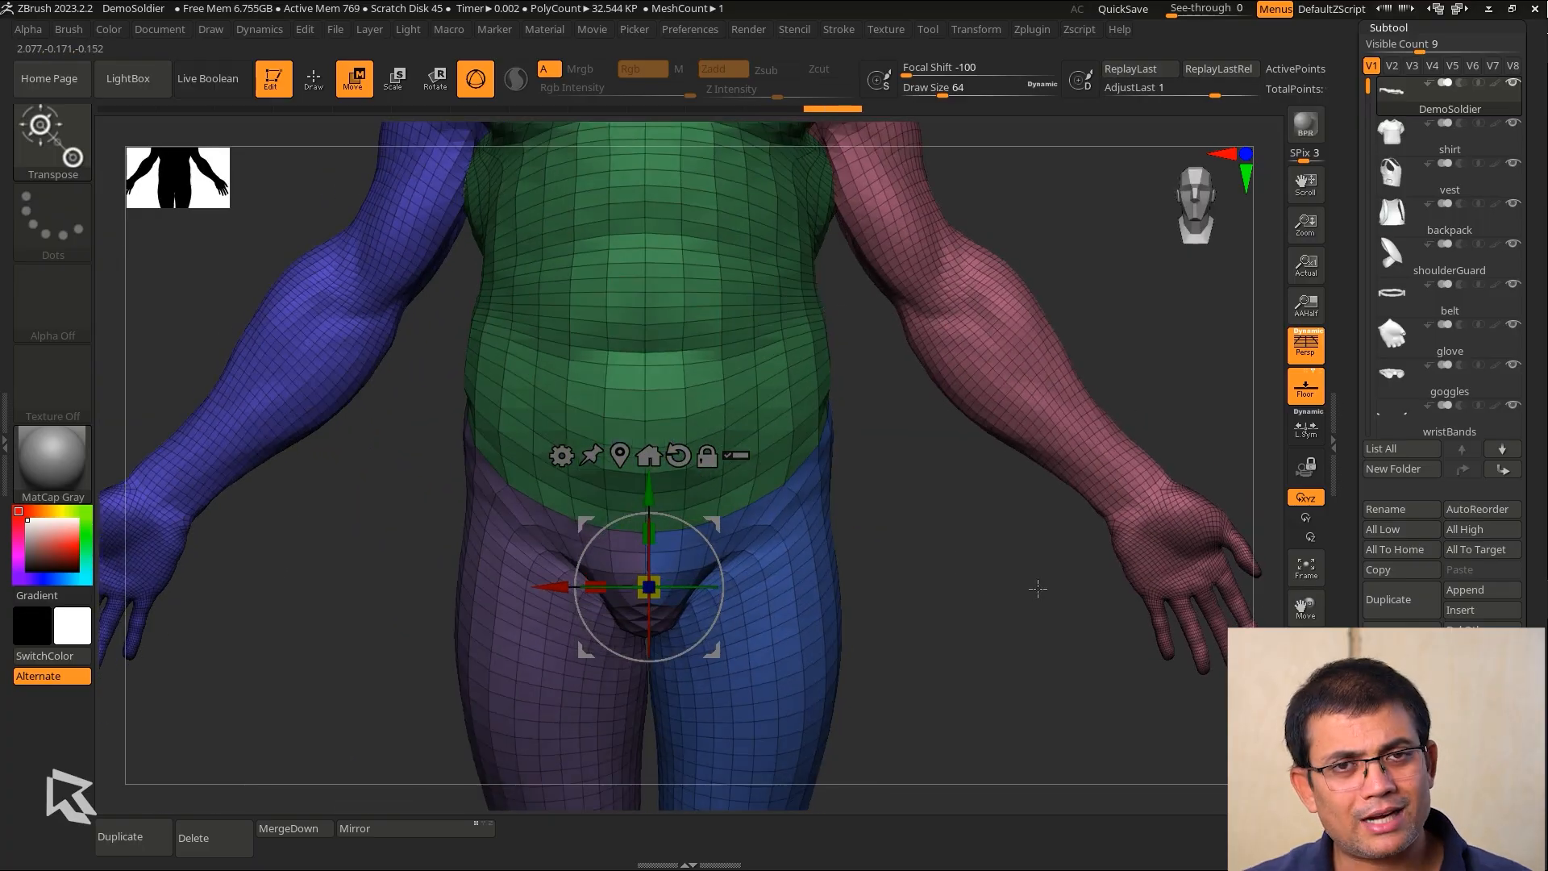
left_click_drag(938, 684, 1027, 557, "alt")
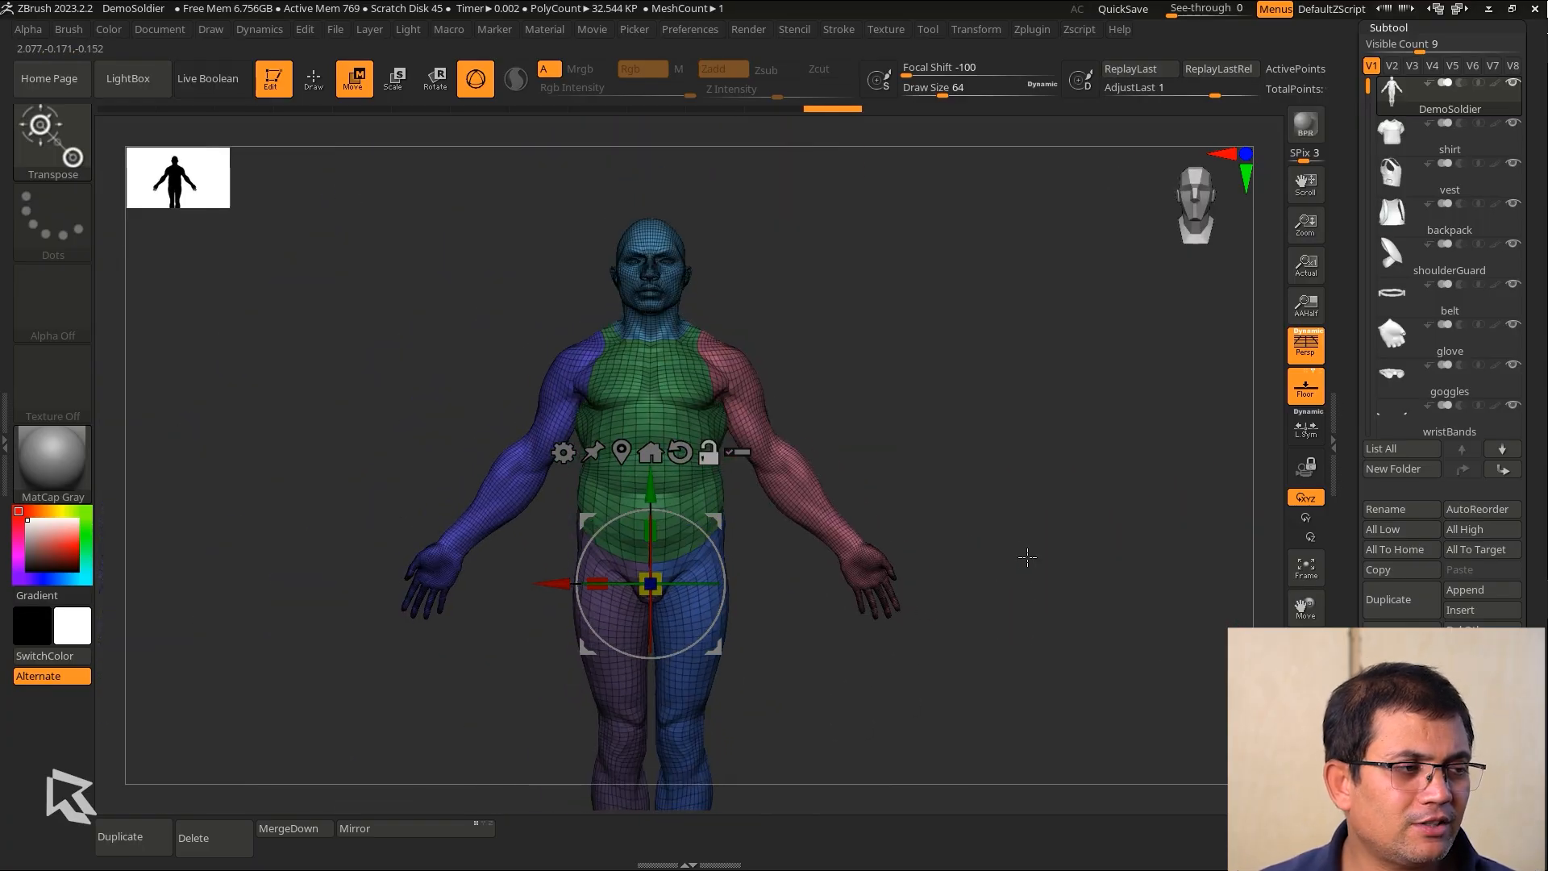
Turn on Sticky Mode and test screen moves with the gizmo locked and unlocked, undoing each one.
left_click(593, 452)
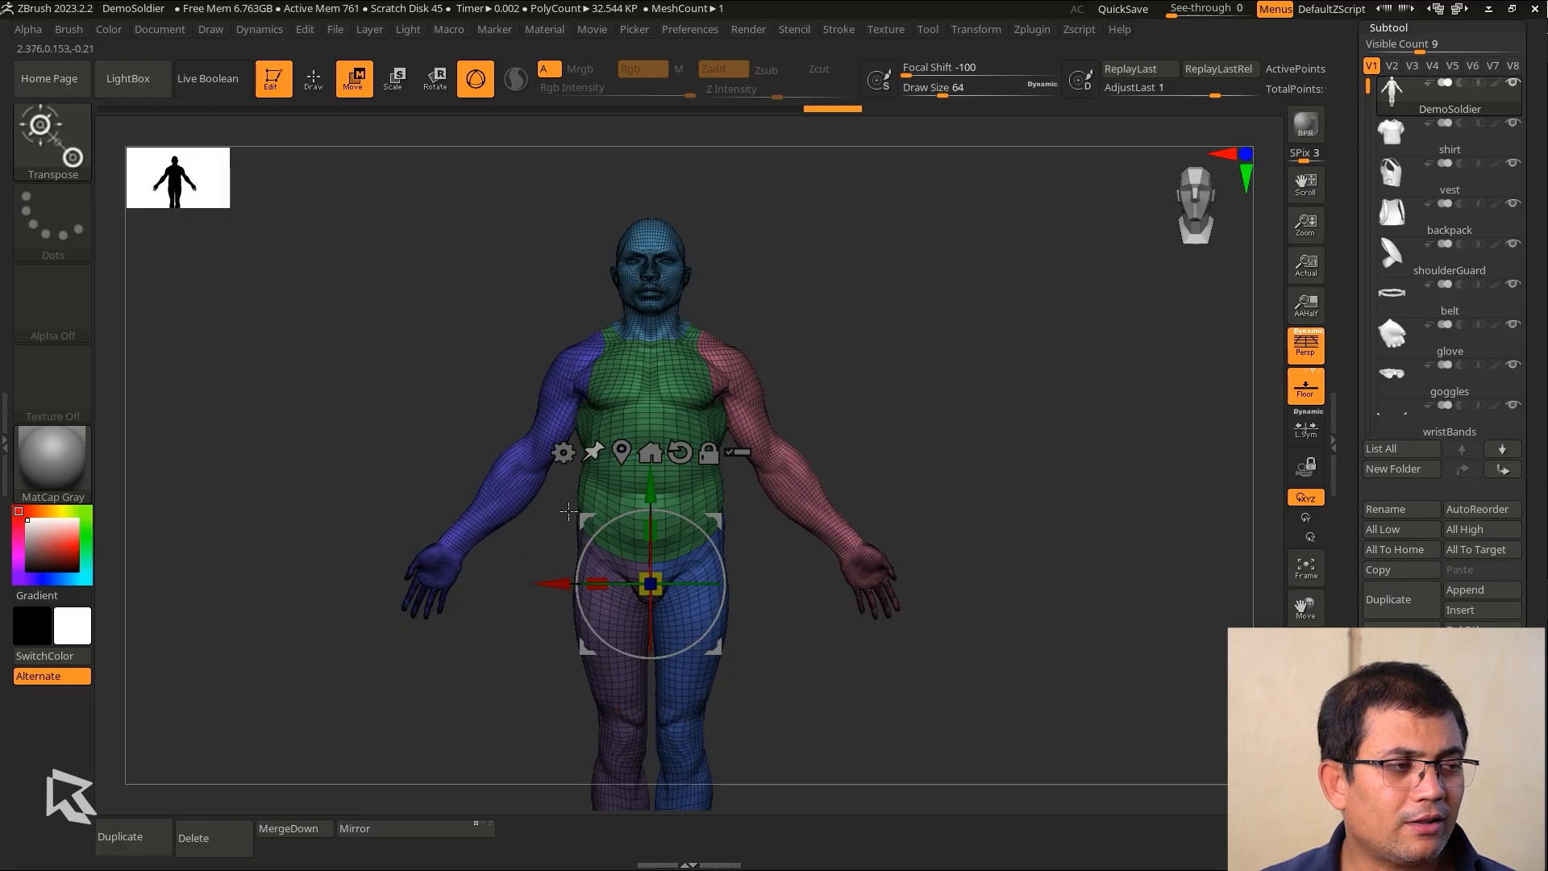
left_click_drag(710, 517, 937, 429)
key("ctrl+z")
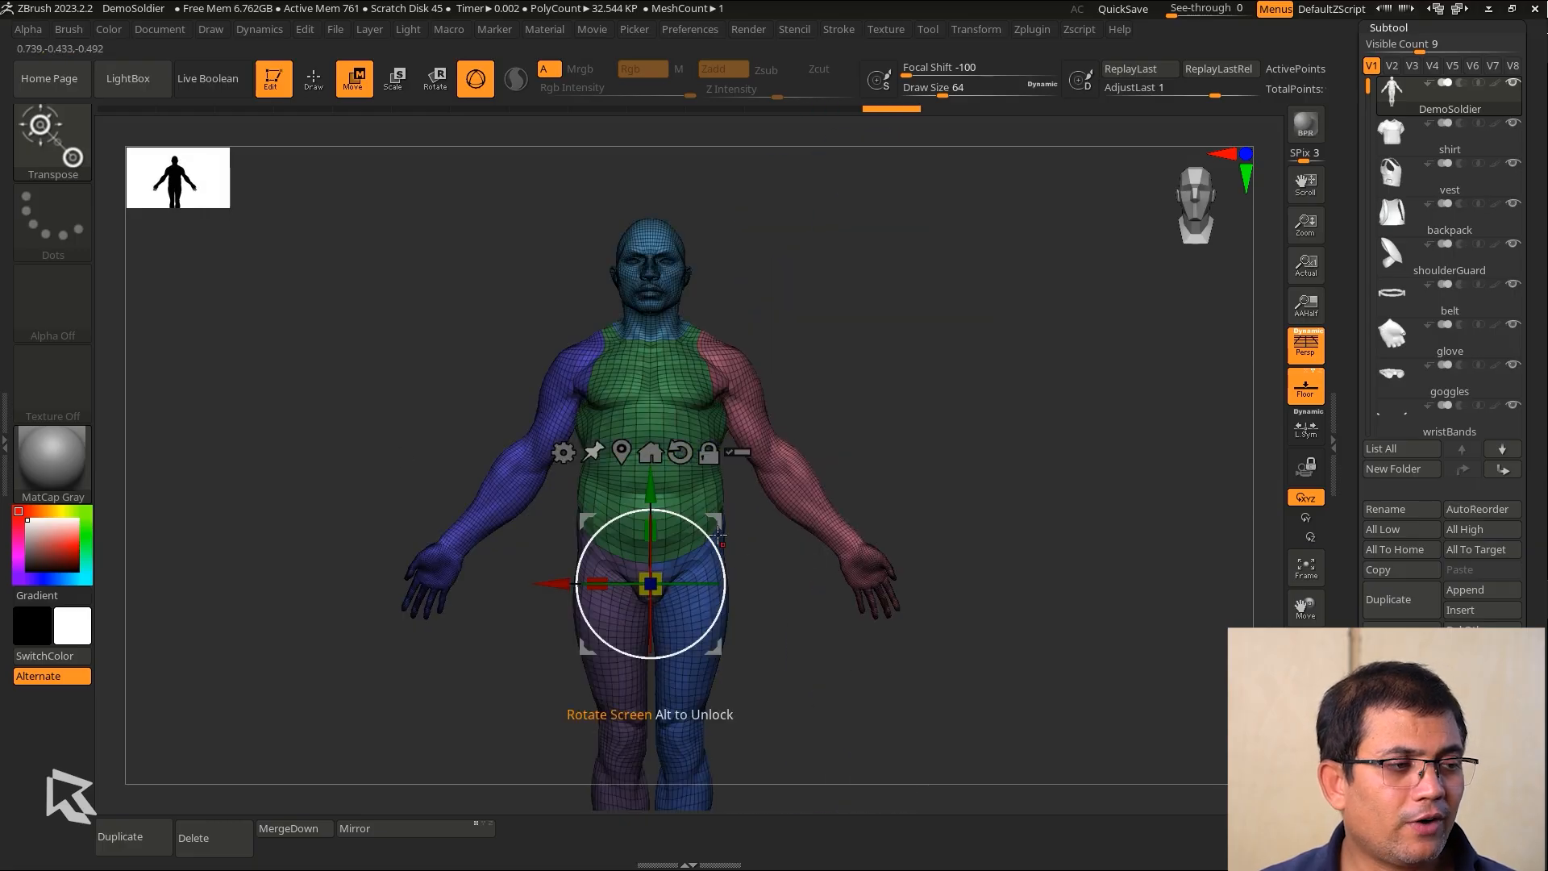
left_click_drag(714, 519, 1077, 310, "alt")
key("ctrl+z")
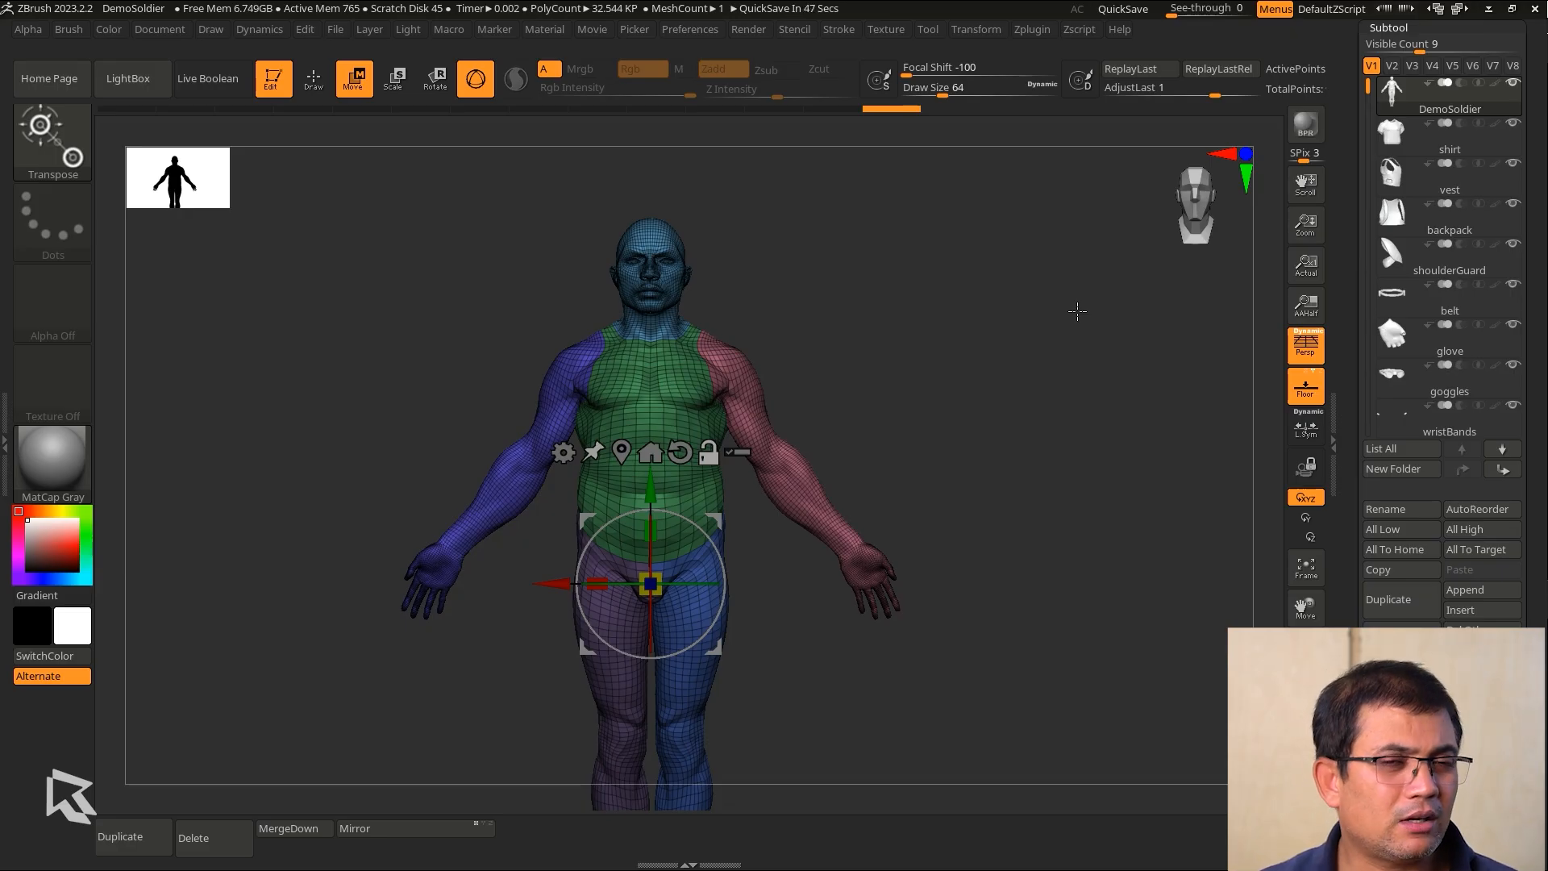
Try to pull the unlocked gizmo away from the body's centre by its screen-move corner in Sticky Mode.
right_click_drag(1035, 329, 1069, 406, "ctrl")
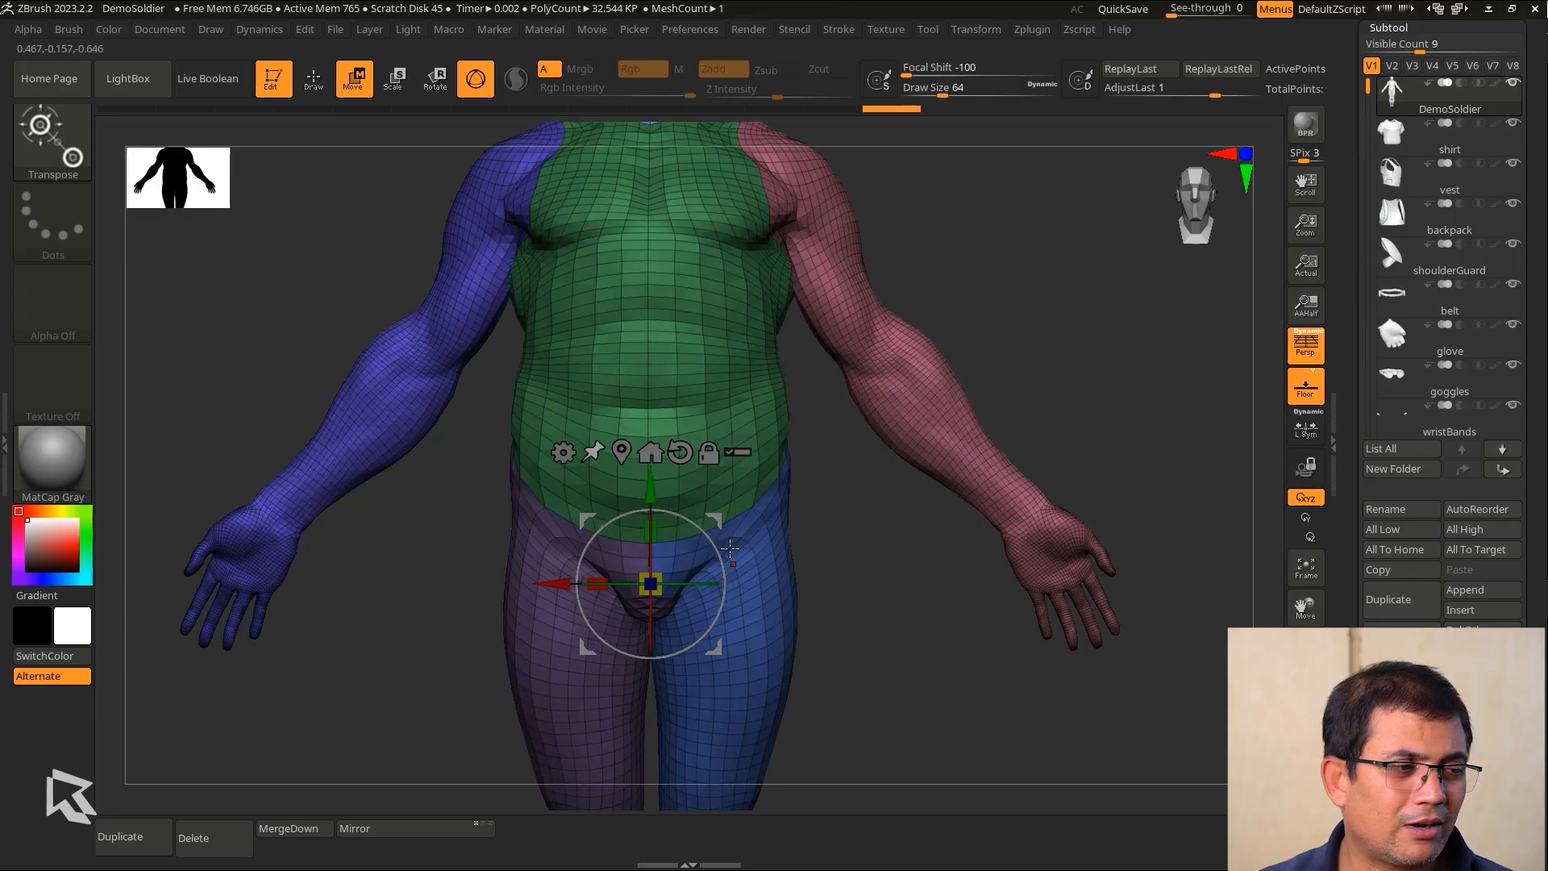
left_click_drag(720, 518, 1280, 304)
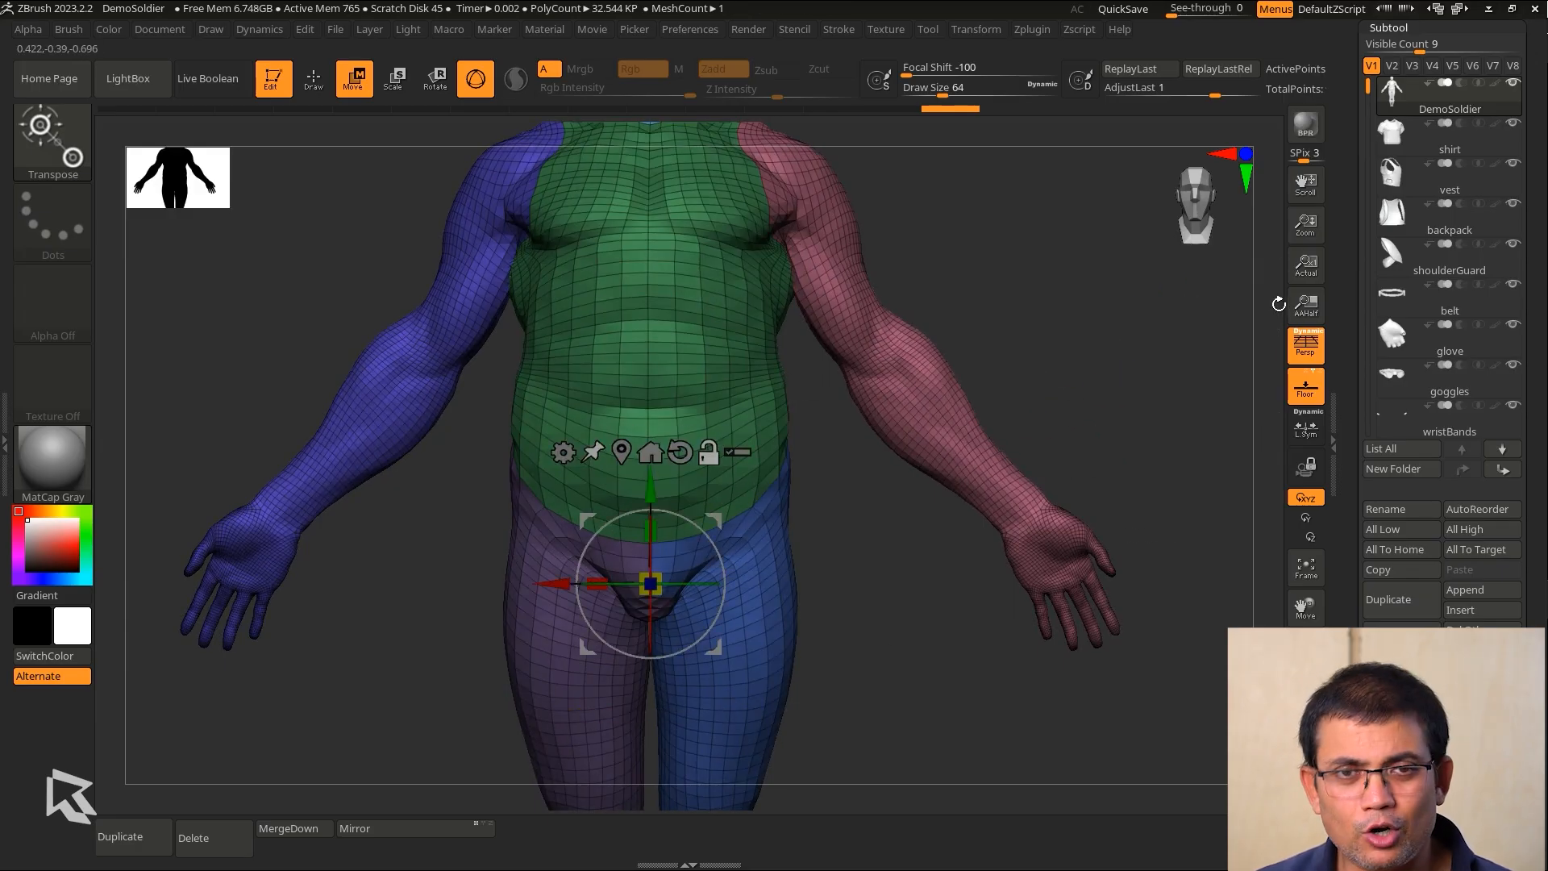
left_click_drag(714, 520, 1300, 320)
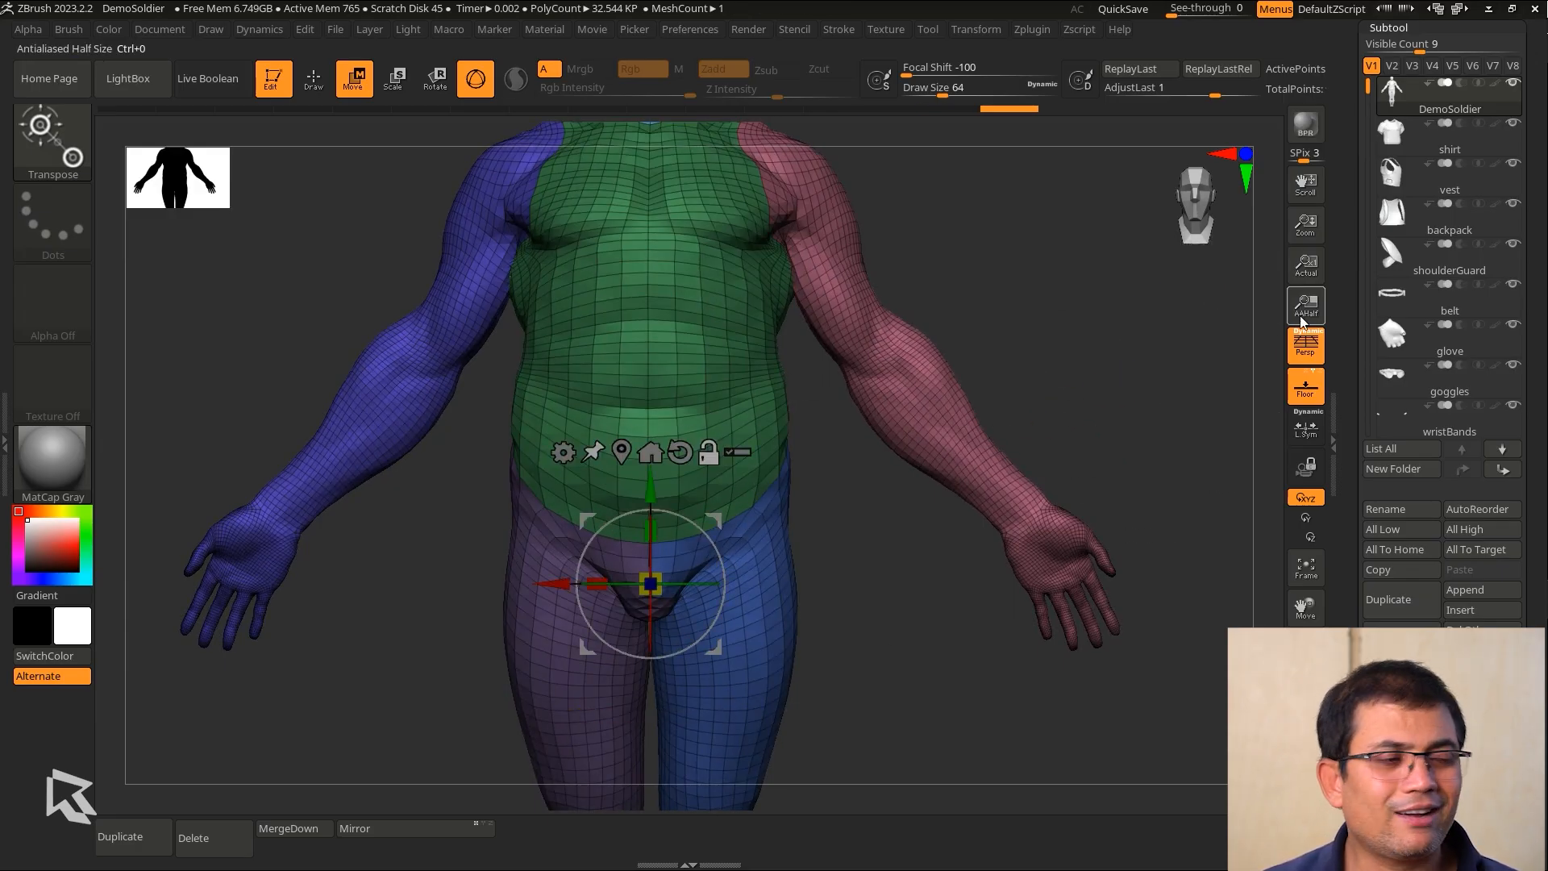
Snap the unlocked gizmo to the surface of the soldier's pink upper arm.
right_click_drag(996, 301, 1004, 374, "alt")
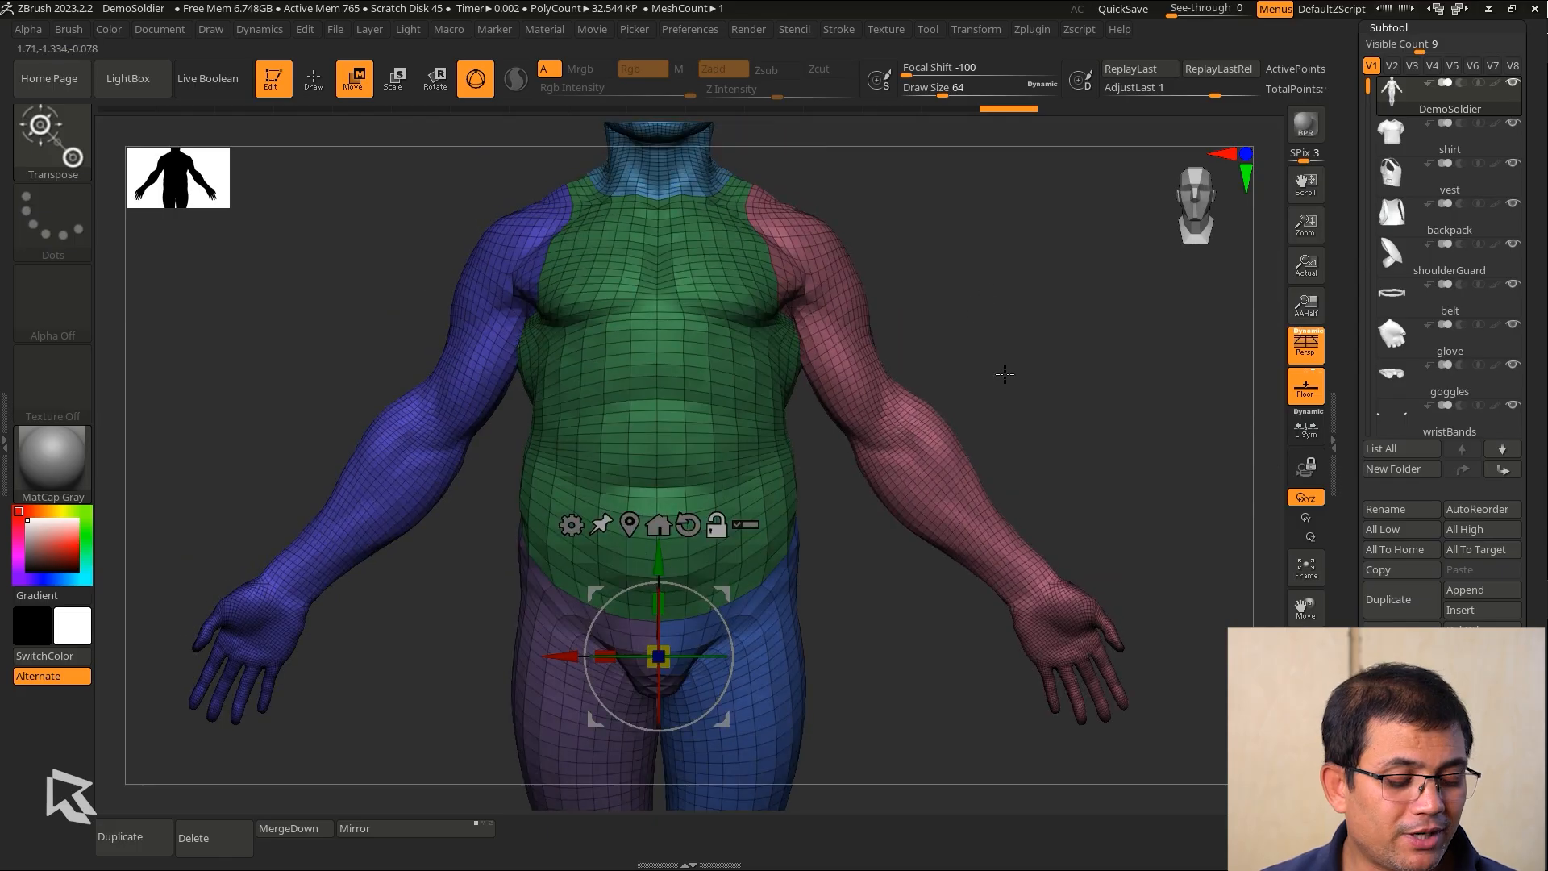
left_click(851, 298)
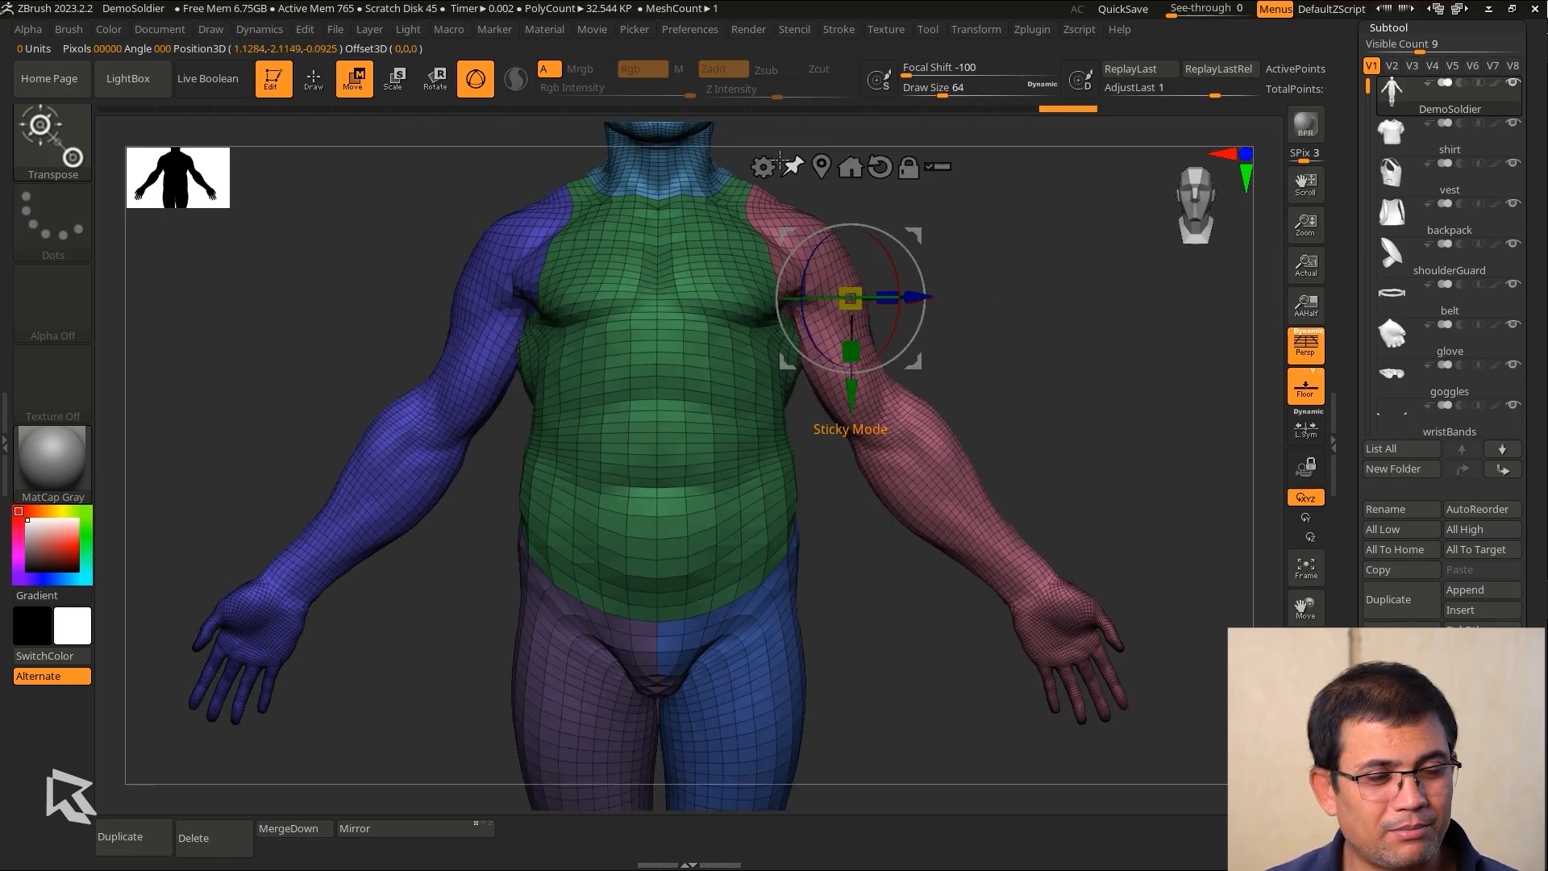
right_click_drag(1038, 370, 1008, 337, "alt")
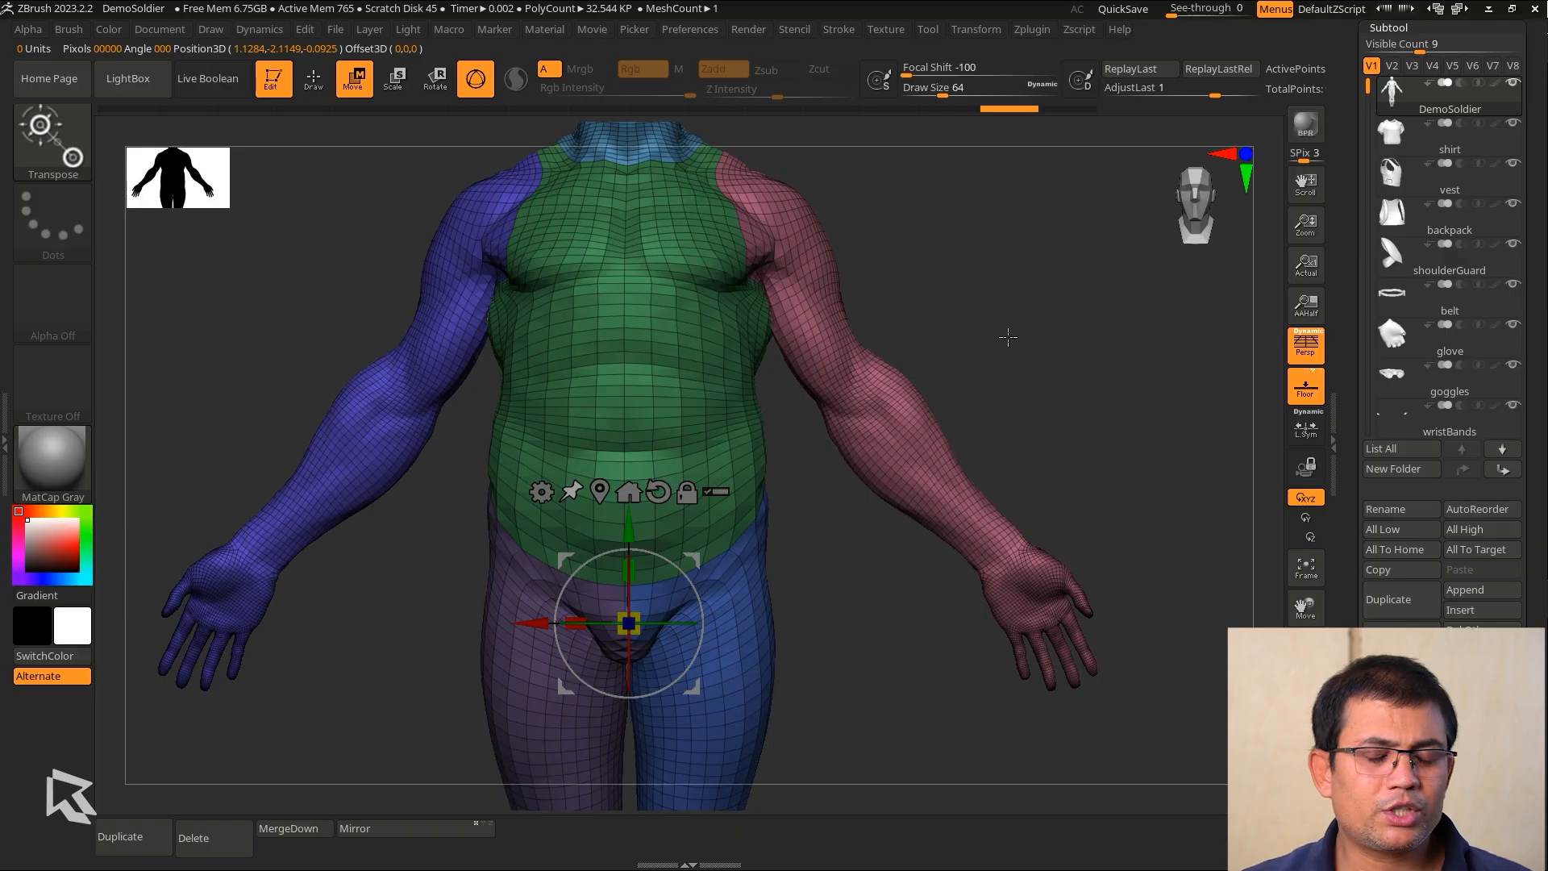